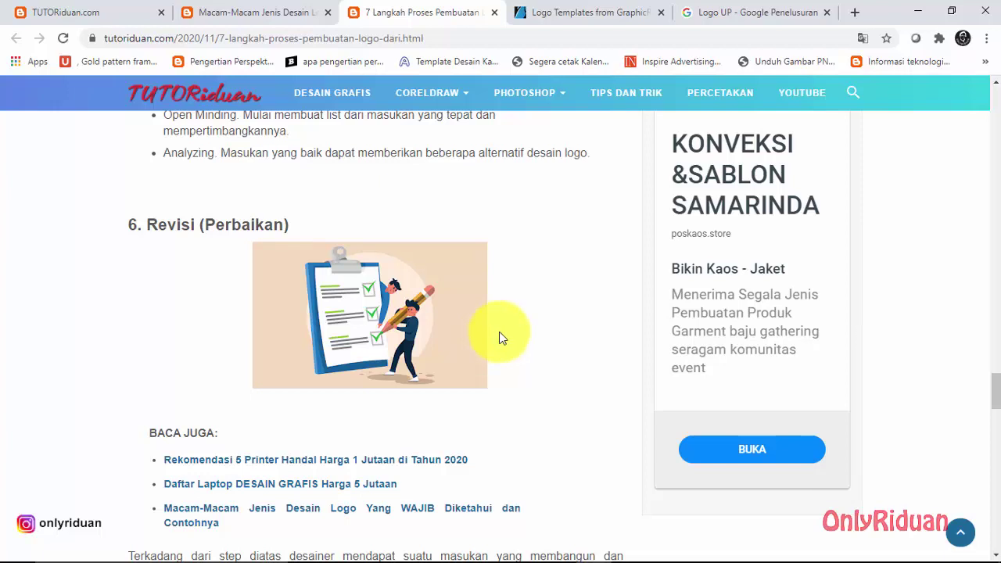
# Step: Find the UP logo sketch image in the article and save it as Sketsa Logo (1).jpg in the Pictures > Logo folder
pyautogui.scroll(-7, 500, 330)
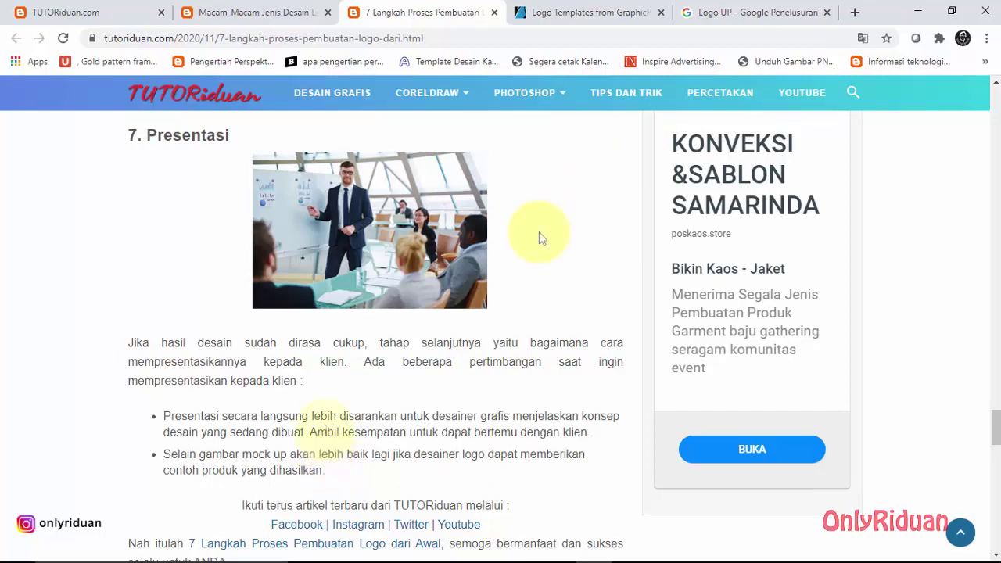
pyautogui.scroll(4, 541, 234)
pyautogui.scroll(12, 540, 234)
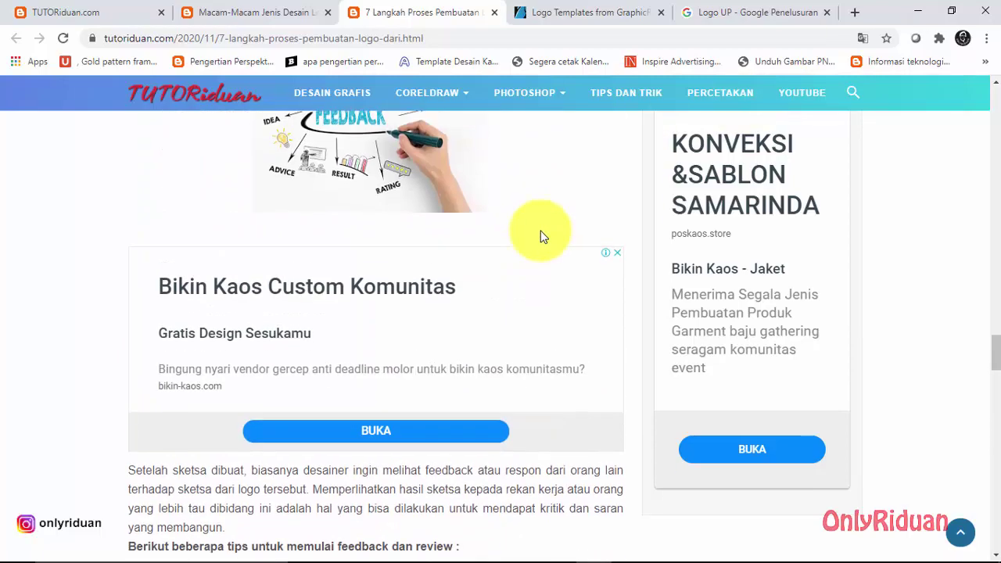
pyautogui.scroll(1, 542, 233)
pyautogui.scroll(-2, 469, 266)
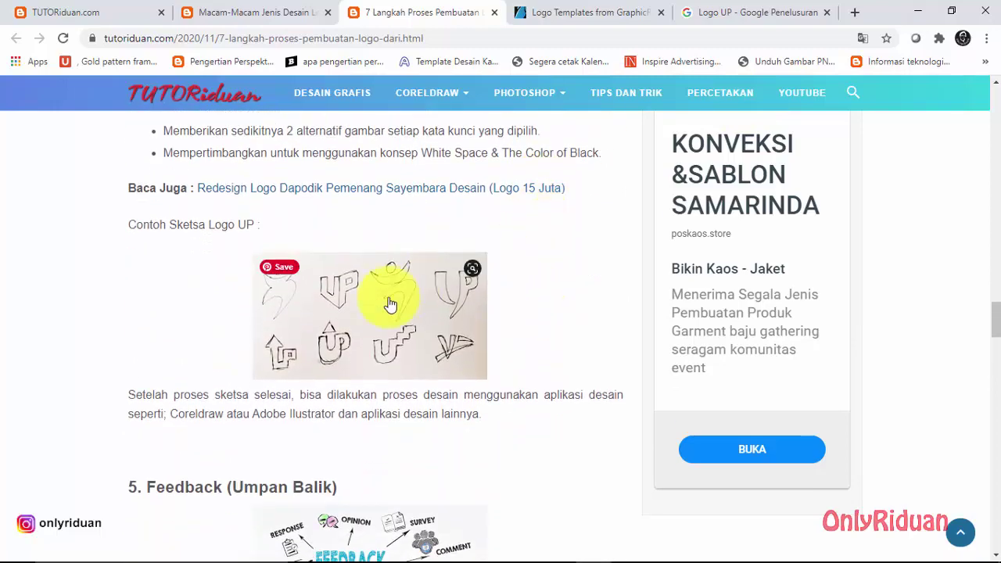
pyautogui.click(369, 304)
pyautogui.rightClick(476, 219)
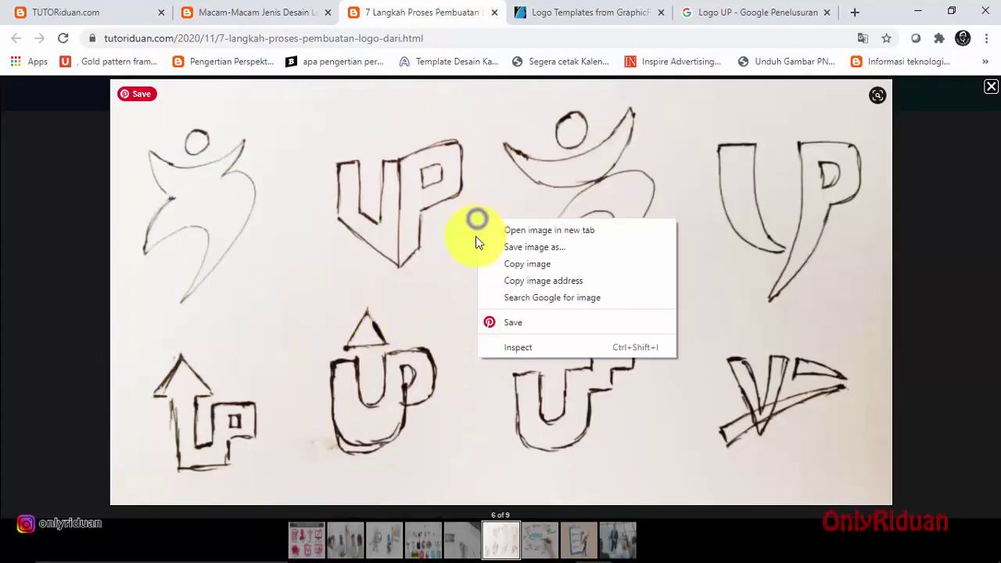
pyautogui.click(539, 246)
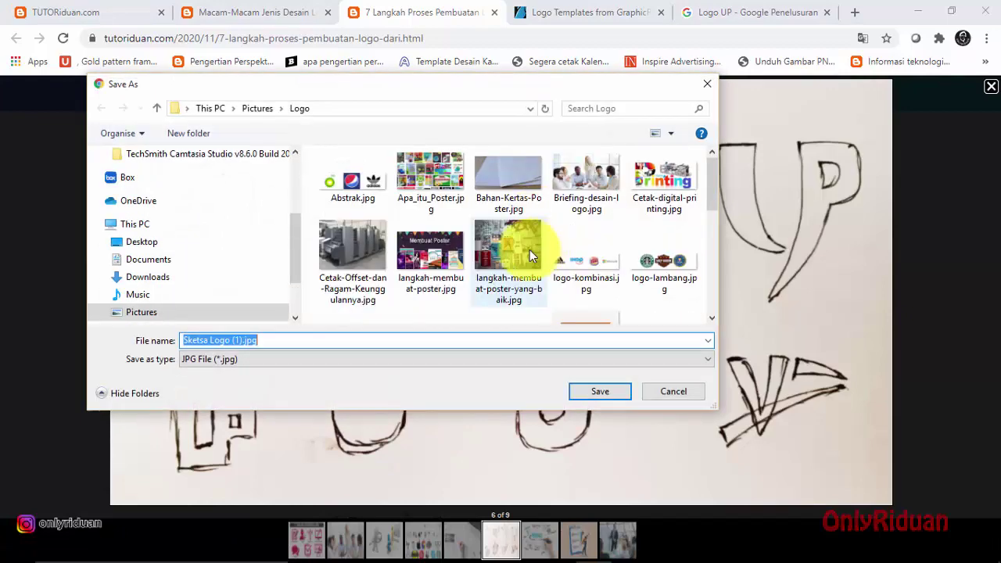
pyautogui.click(595, 391)
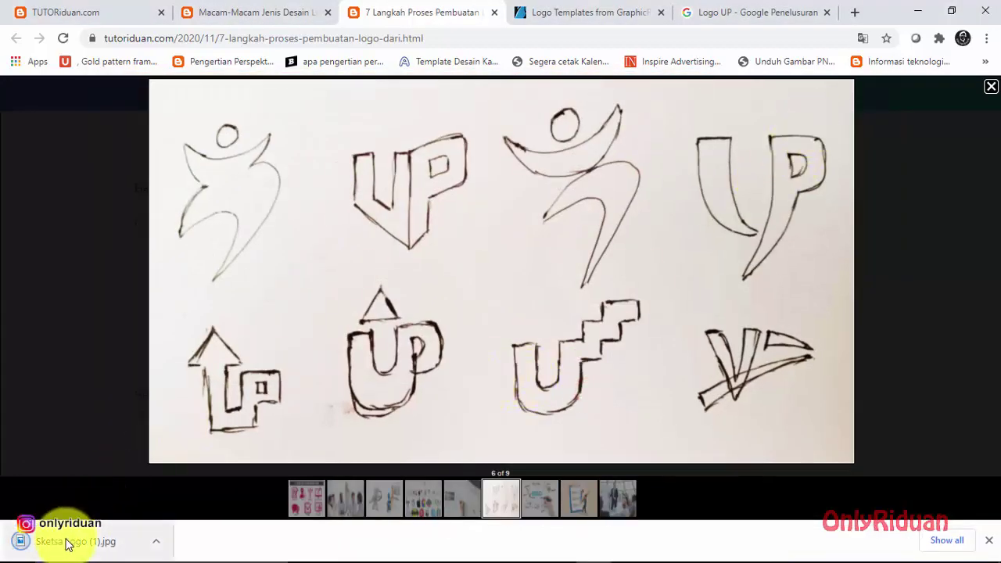
# Step: Place the downloaded sketch image Sketsa Logo (1).jpg on the page of the Untitled-1 document in CorelDRAW
pyautogui.moveTo(67, 538)
pyautogui.mouseDown()
pyautogui.moveTo(230, 538)
pyautogui.moveTo(380, 557)
pyautogui.moveTo(518, 545)
pyautogui.moveTo(499, 311)
pyautogui.mouseUp()
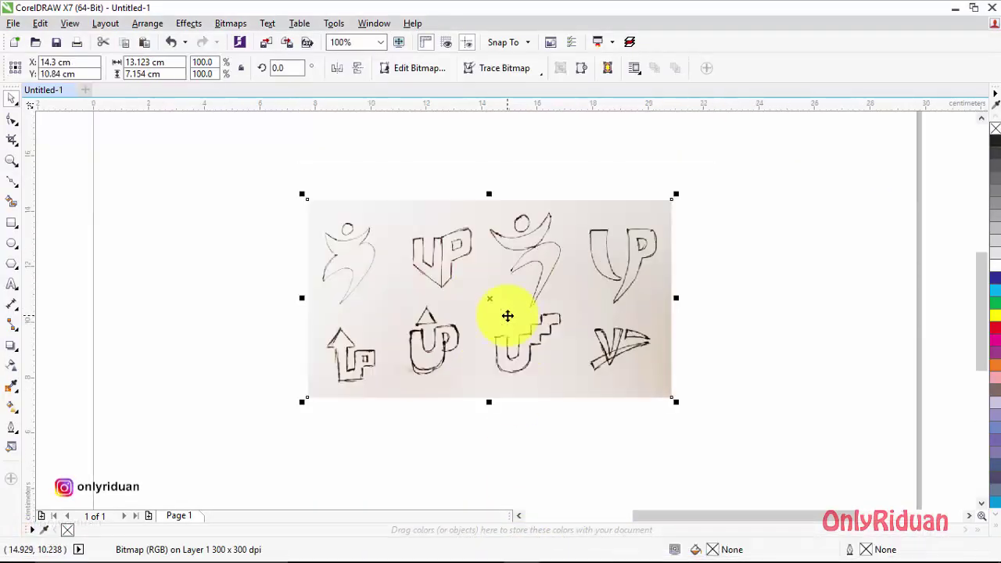
pyautogui.scroll(2, 499, 311)
pyautogui.scroll(1, 445, 294)
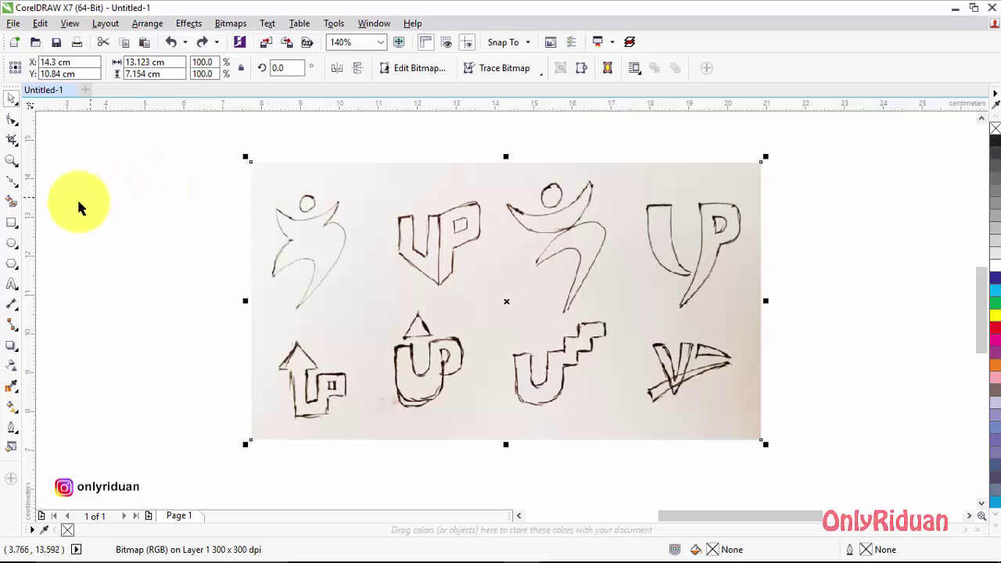
# Step: Draw a closed six-node Bézier outline with straight segments over the corners of the first human-figure sketch, leaving out the head
pyautogui.click(13, 186)
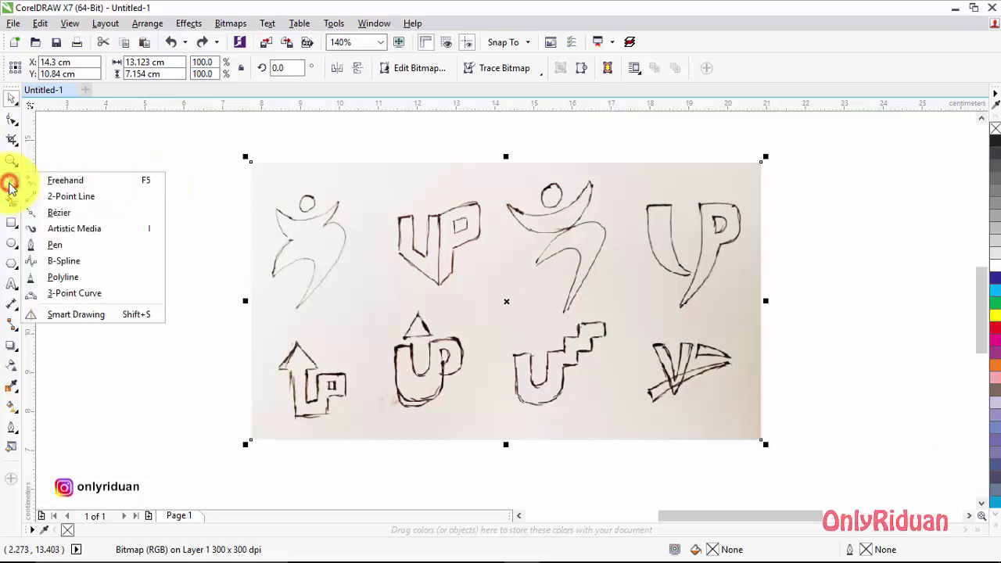
pyautogui.click(78, 213)
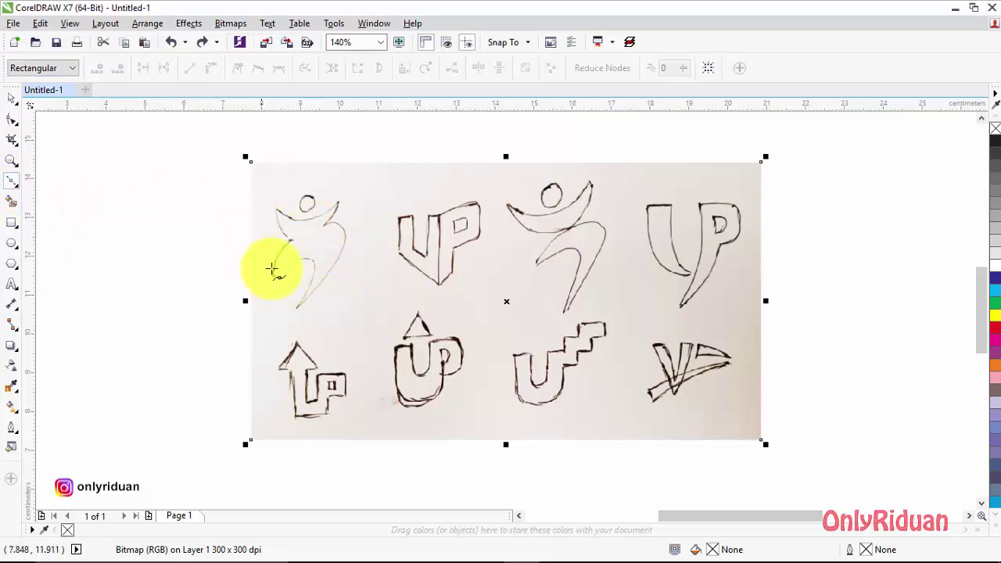
pyautogui.scroll(5, 307, 224)
pyautogui.scroll(-2, 306, 225)
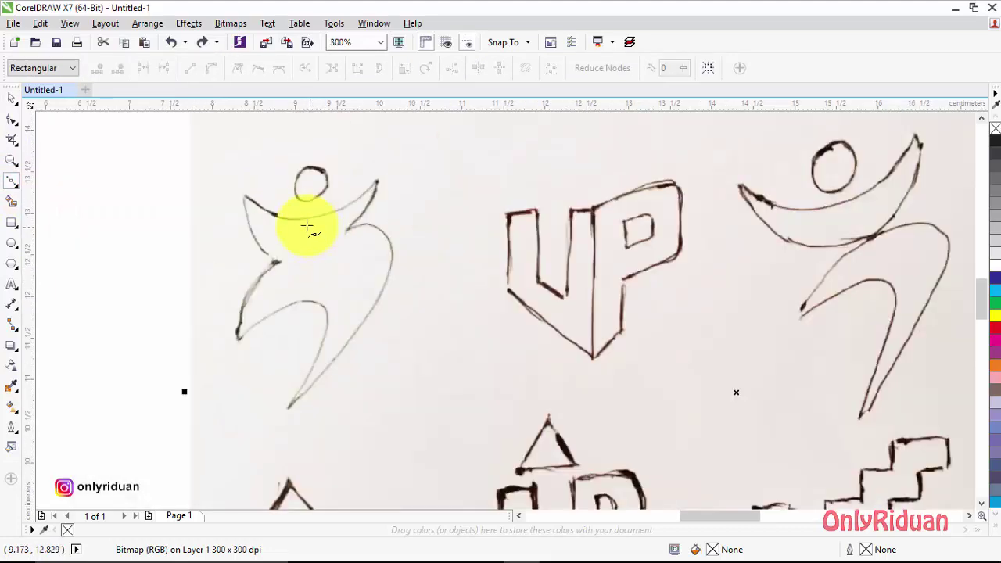
pyautogui.click(243, 195)
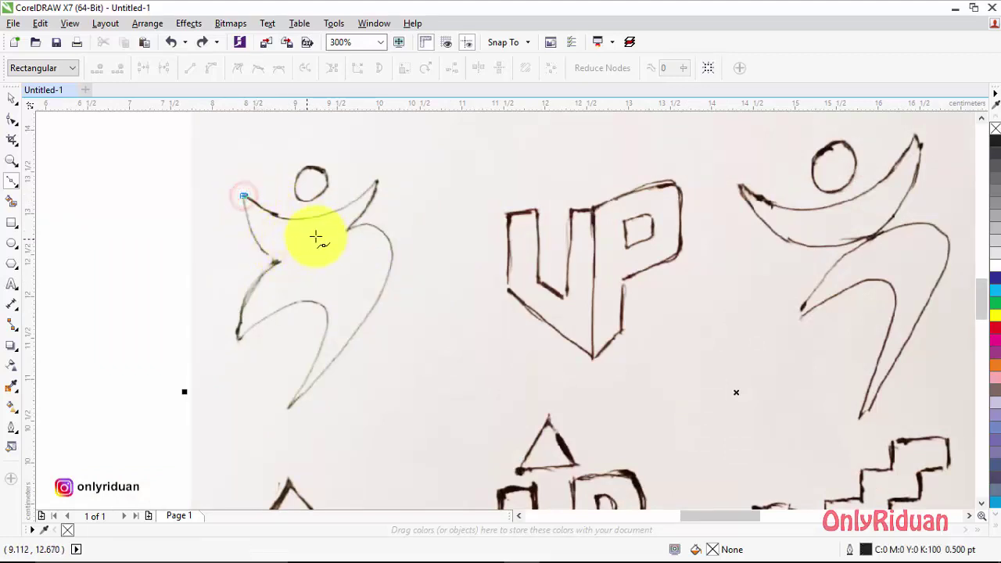
pyautogui.click(375, 181)
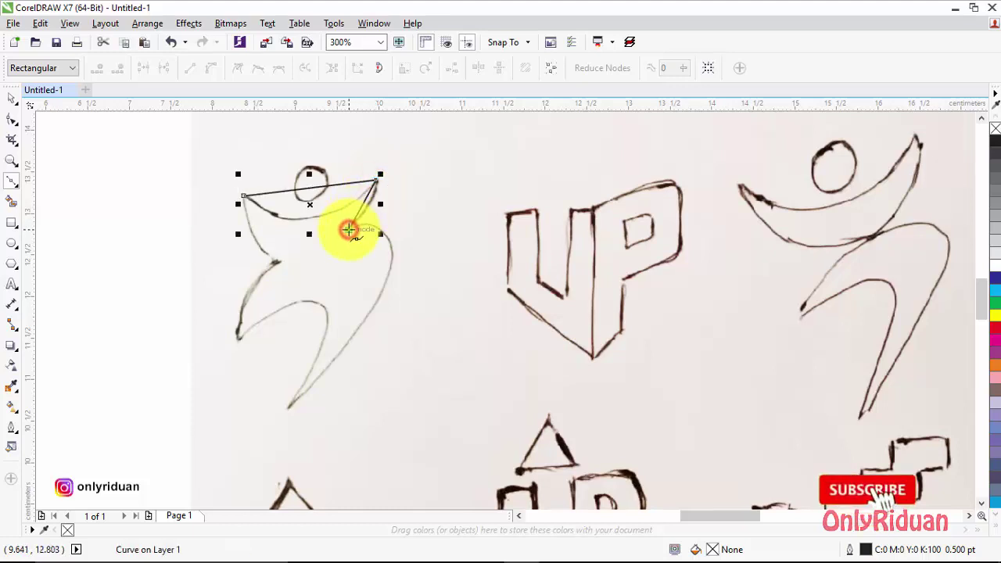
pyautogui.click(288, 405)
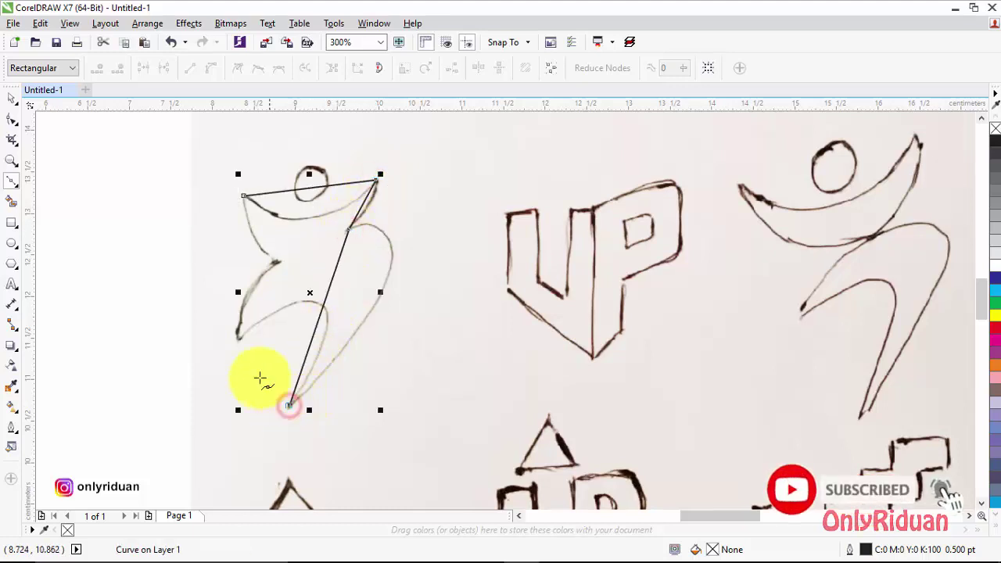
pyautogui.click(239, 338)
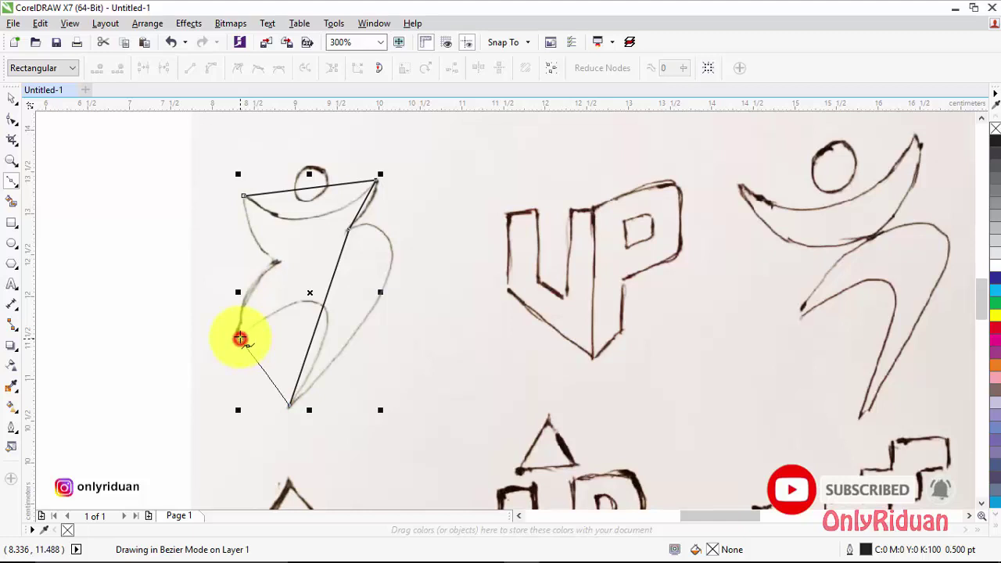
pyautogui.click(279, 262)
pyautogui.click(244, 196)
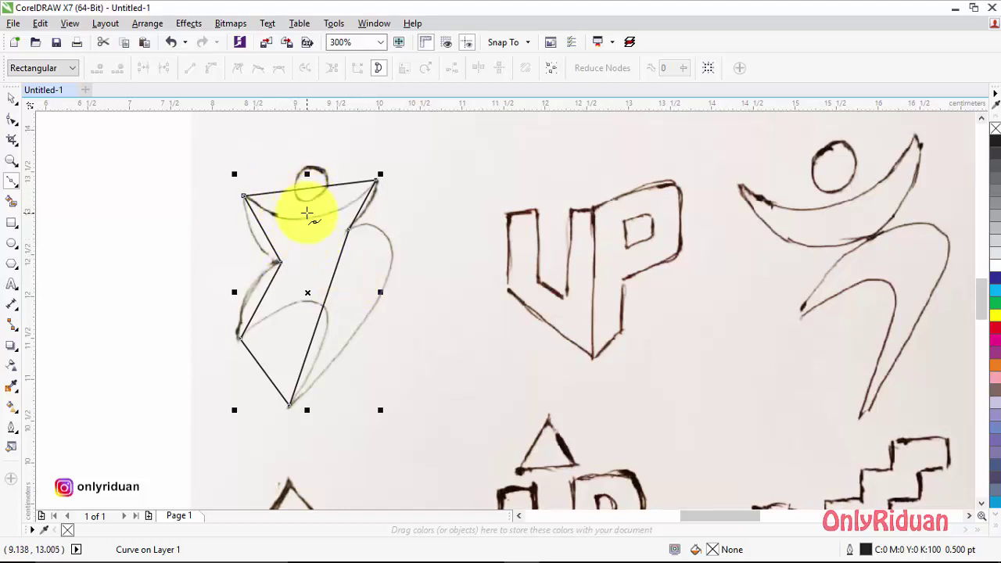
# Step: Convert the outline's top segment to a curve with the Shape tool and bend it down along the sketched arms
pyautogui.click(12, 121)
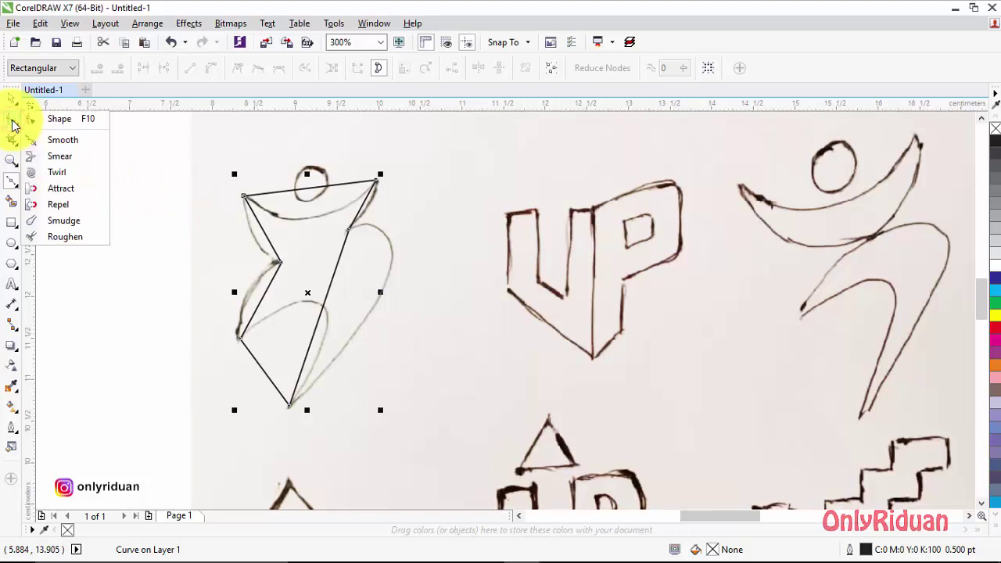
pyautogui.click(53, 115)
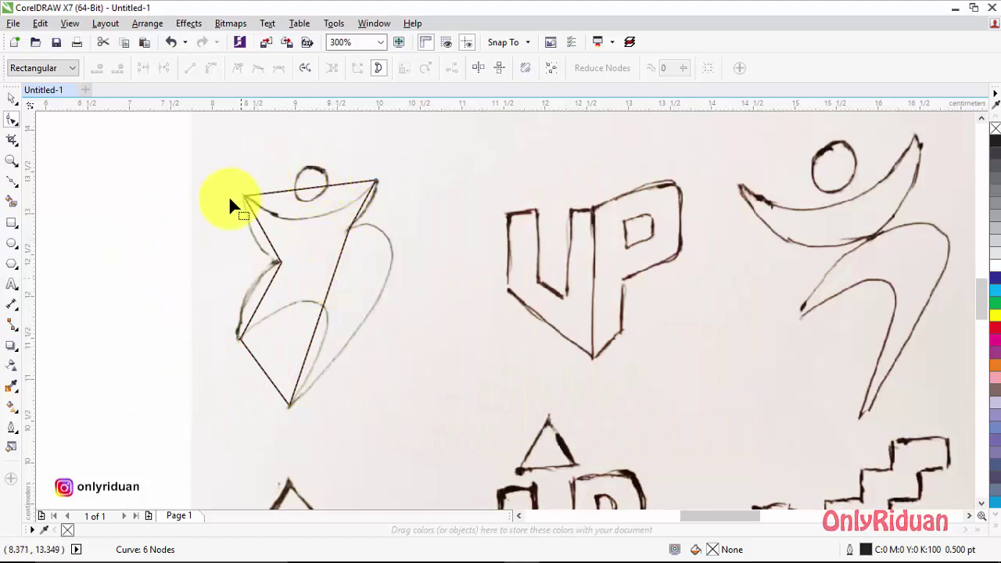
pyautogui.click(311, 188)
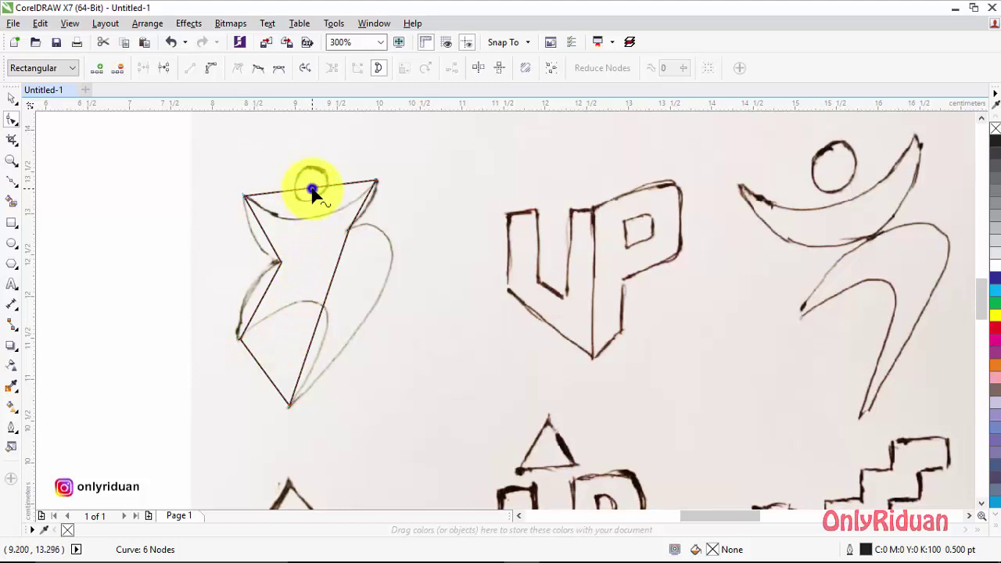
pyautogui.rightClick(311, 189)
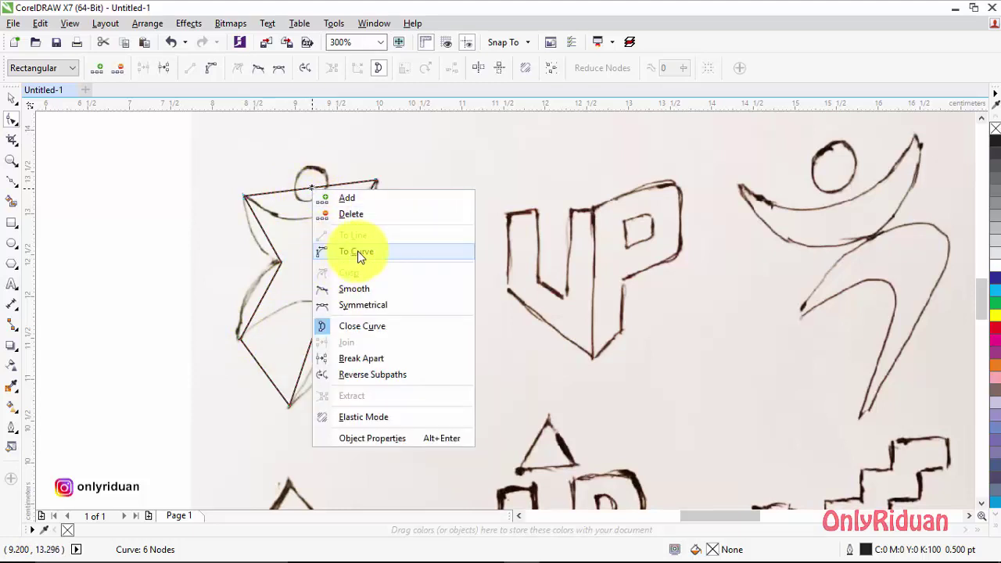
pyautogui.click(360, 255)
pyautogui.moveTo(313, 189); pyautogui.dragTo(312, 225)
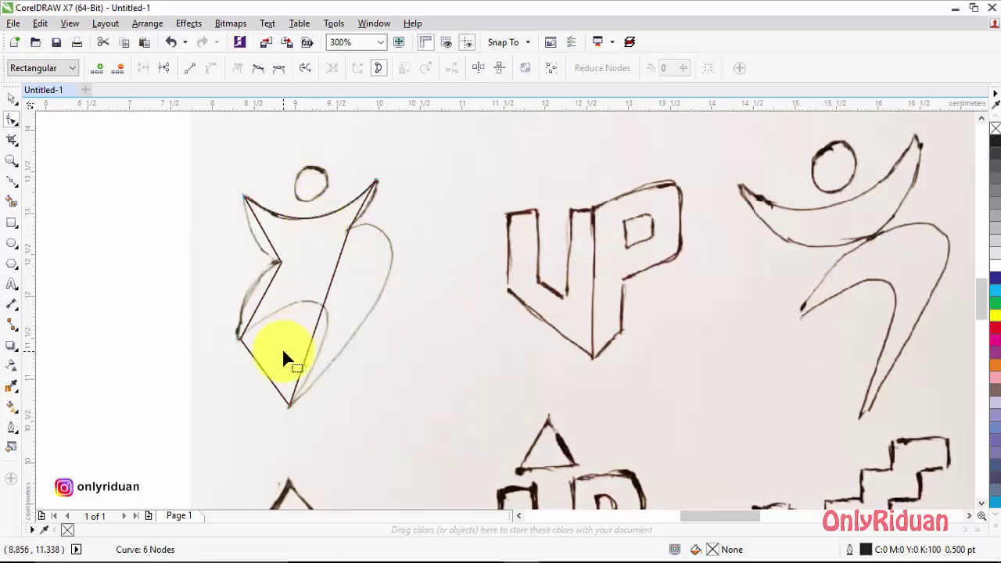
# Step: Convert the outline's long right segment and short right arm segment to curves and bend both to the sketch
pyautogui.rightClick(327, 297)
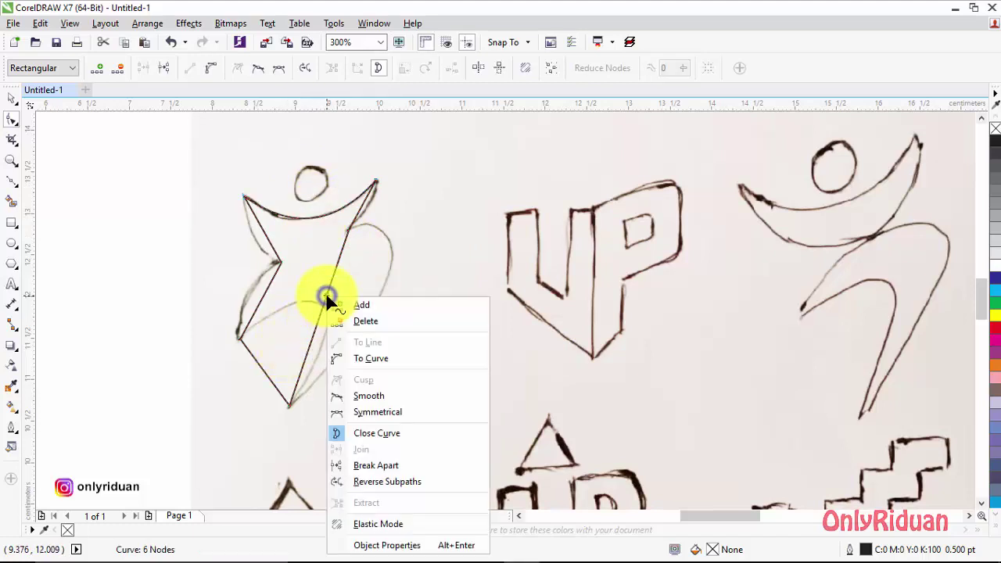
pyautogui.click(380, 357)
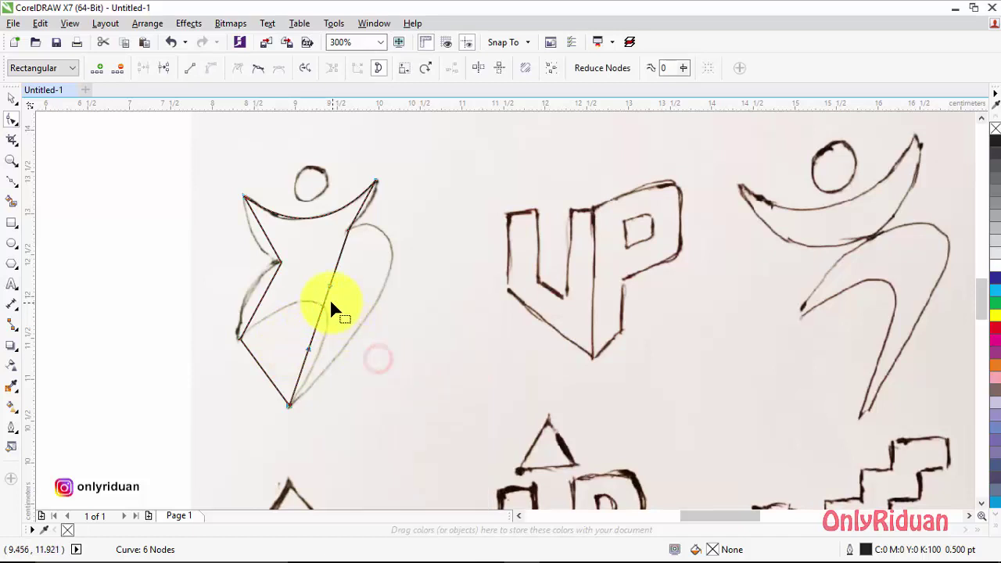
pyautogui.moveTo(327, 300); pyautogui.dragTo(391, 244)
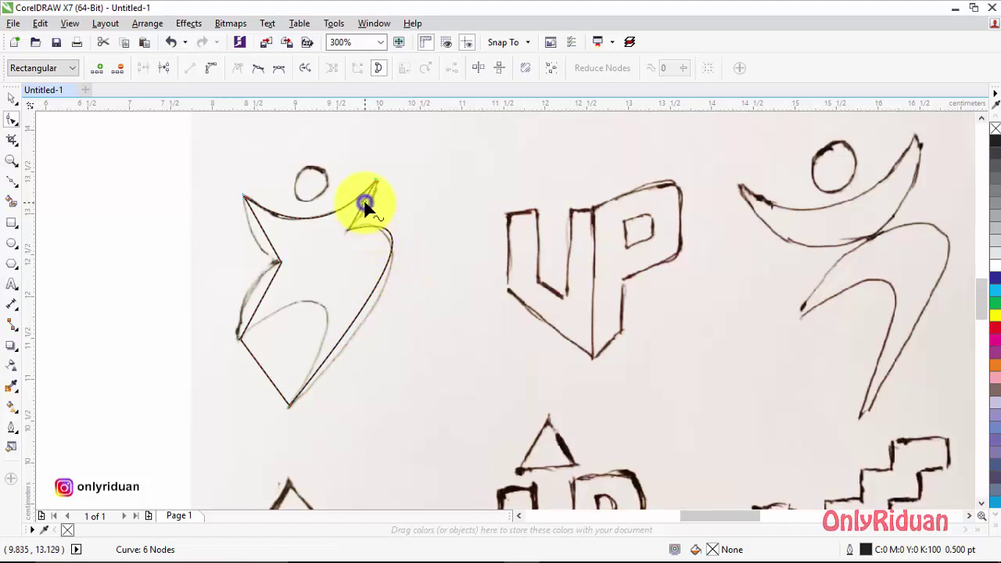
pyautogui.rightClick(364, 204)
pyautogui.click(409, 265)
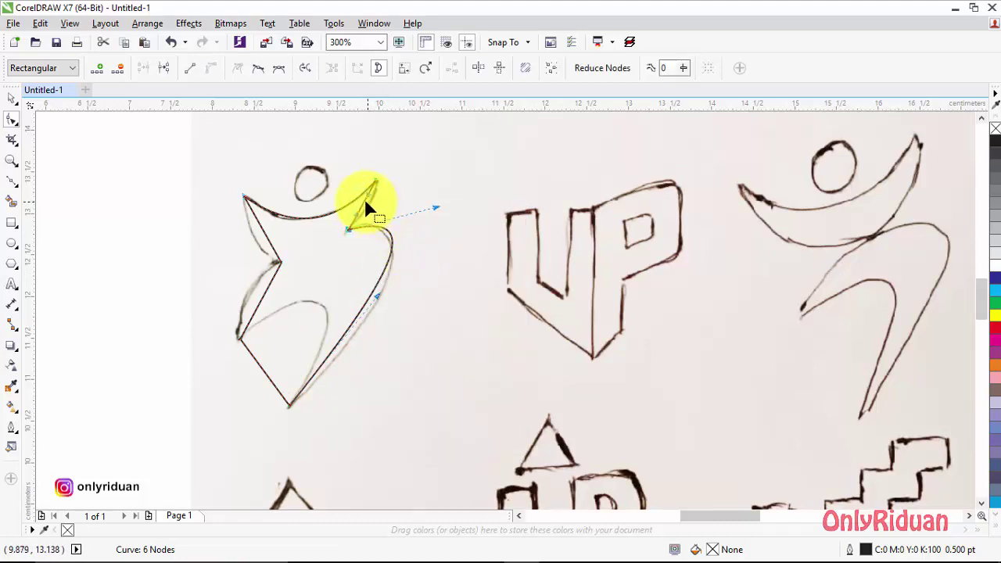
pyautogui.moveTo(362, 200); pyautogui.dragTo(373, 209)
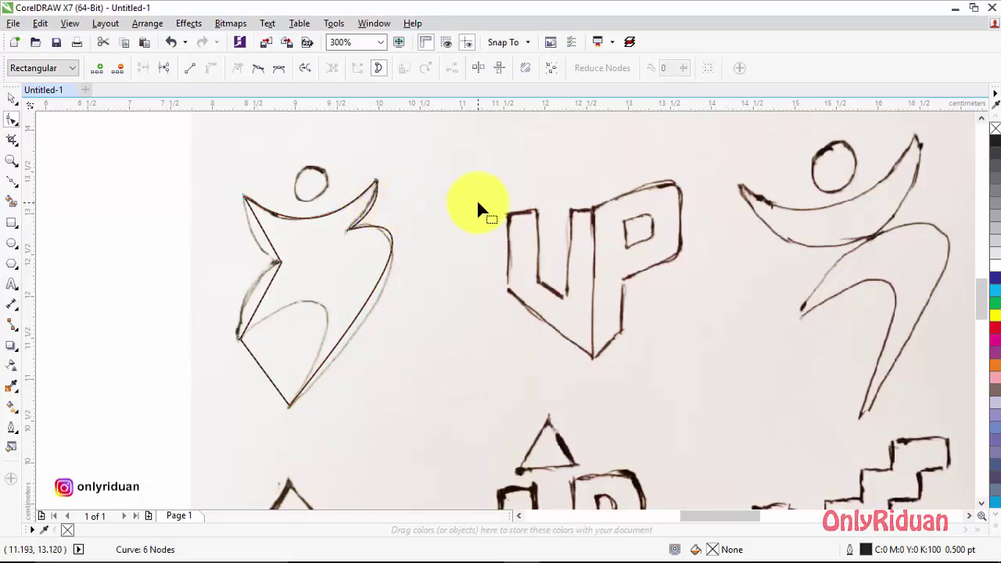
# Step: Convert the two left segments of the figure outline to curves and bend them along the sketched left side
pyautogui.rightClick(260, 297)
pyautogui.click(314, 345)
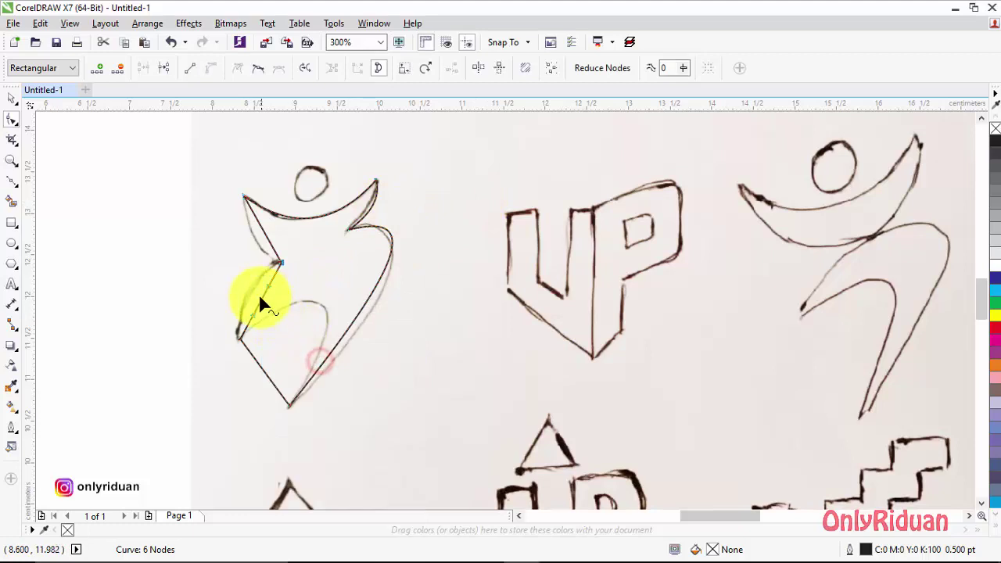
pyautogui.click(261, 297)
pyautogui.moveTo(262, 297); pyautogui.dragTo(252, 275)
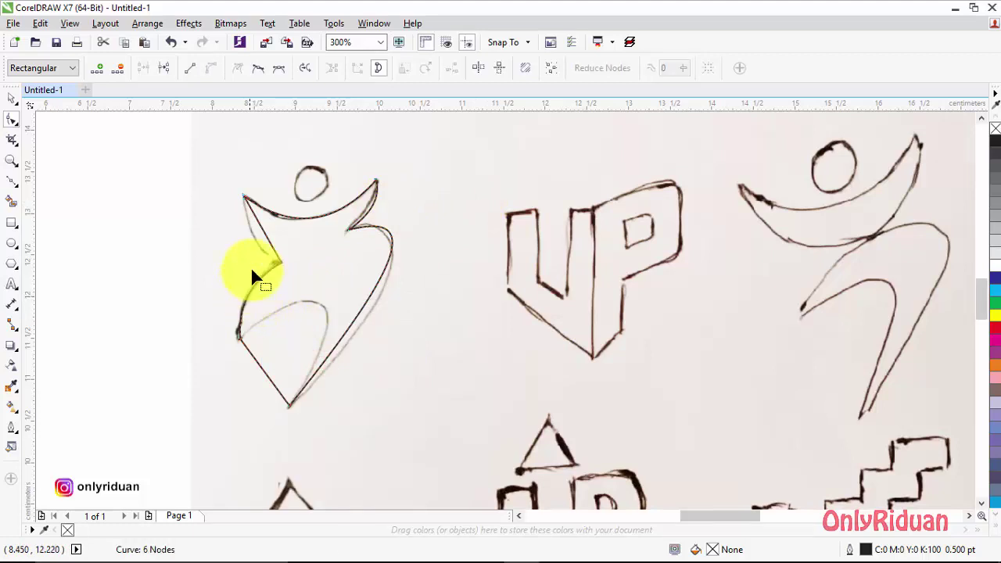
pyautogui.rightClick(262, 230)
pyautogui.click(310, 287)
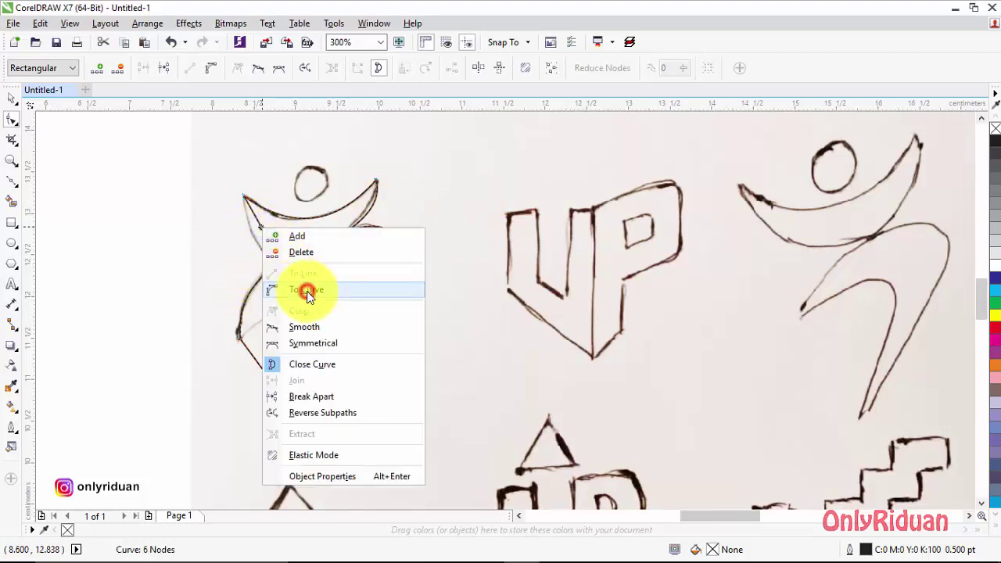
pyautogui.moveTo(263, 233); pyautogui.dragTo(254, 237)
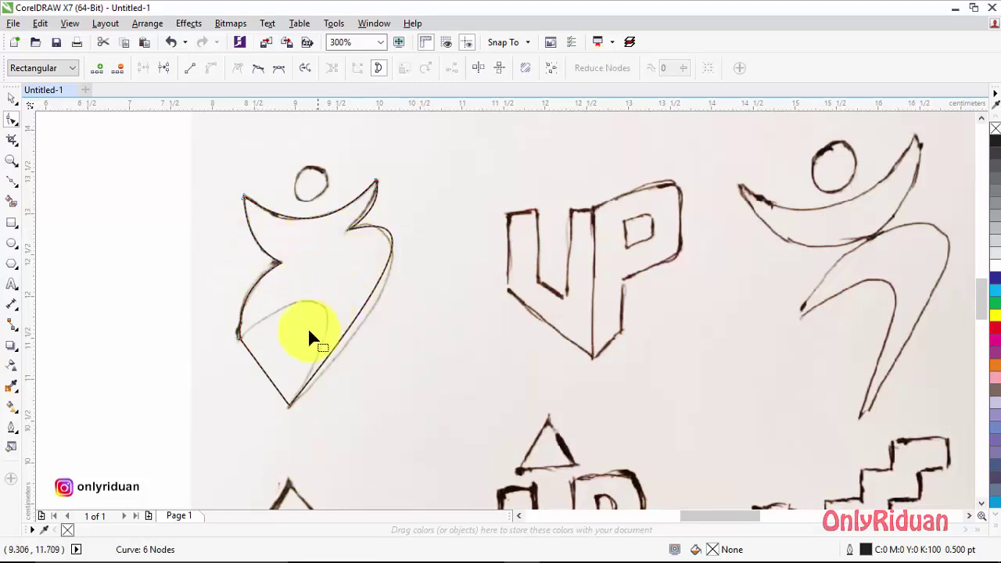
# Step: Convert the bottom segment to a curve bent along the sketched inner arch, and refine the curve handles around the lower tip
pyautogui.rightClick(263, 373)
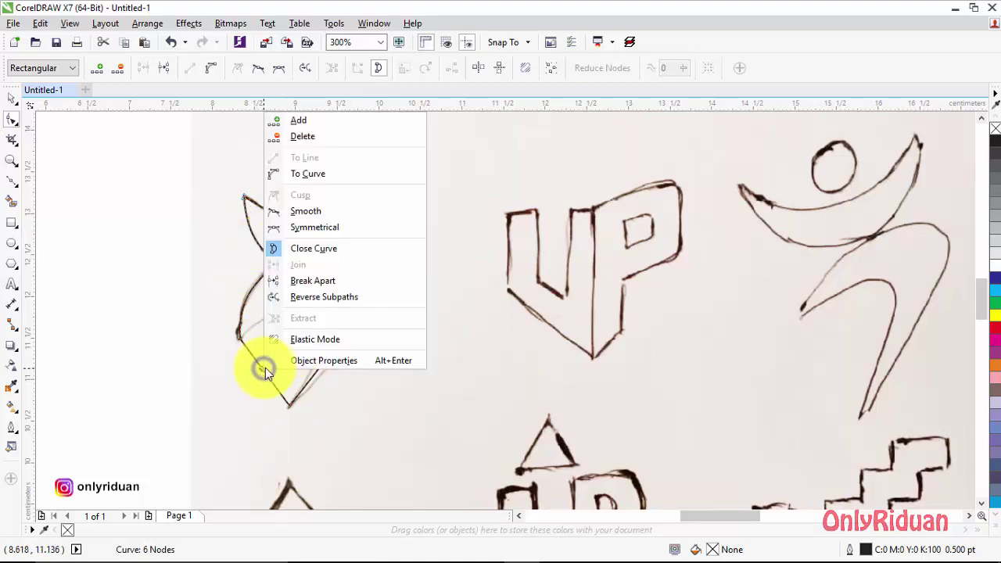
pyautogui.click(309, 177)
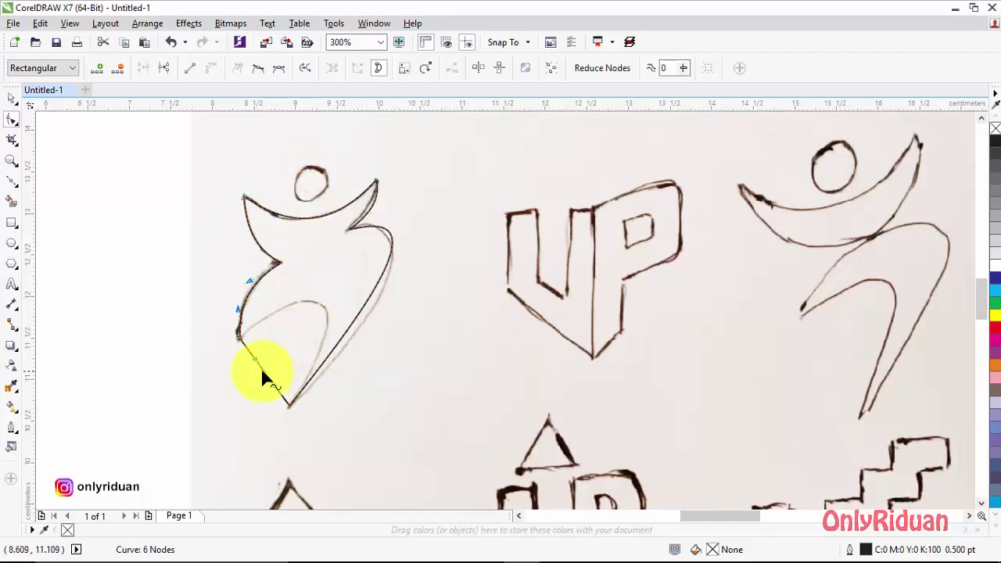
pyautogui.moveTo(262, 368); pyautogui.dragTo(321, 313)
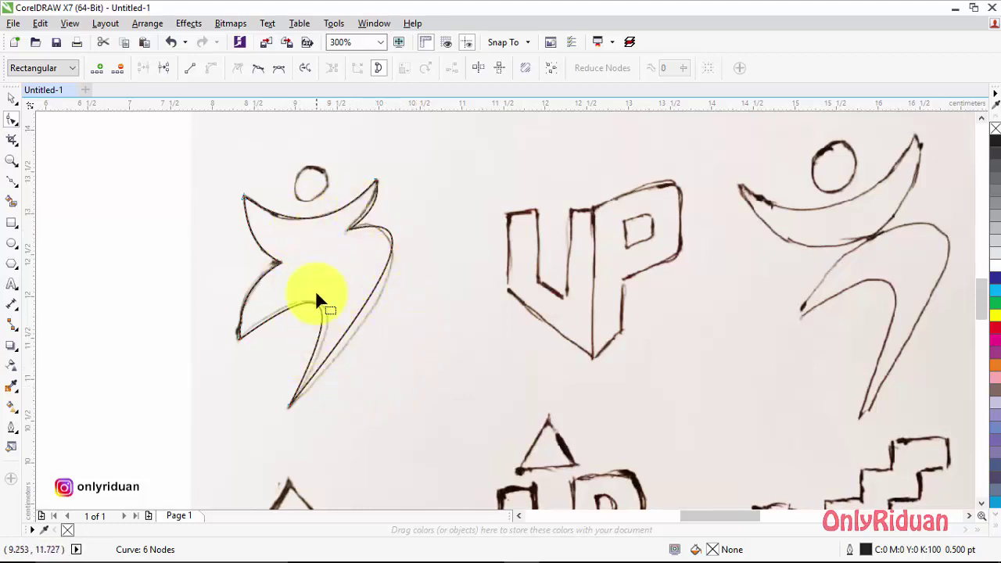
pyautogui.click(288, 406)
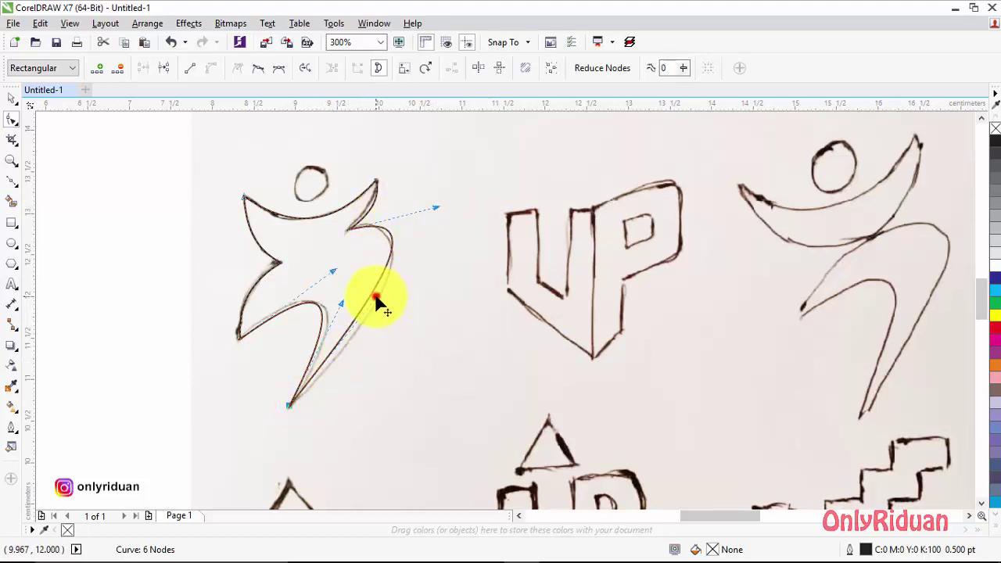
pyautogui.moveTo(383, 299); pyautogui.dragTo(328, 267)
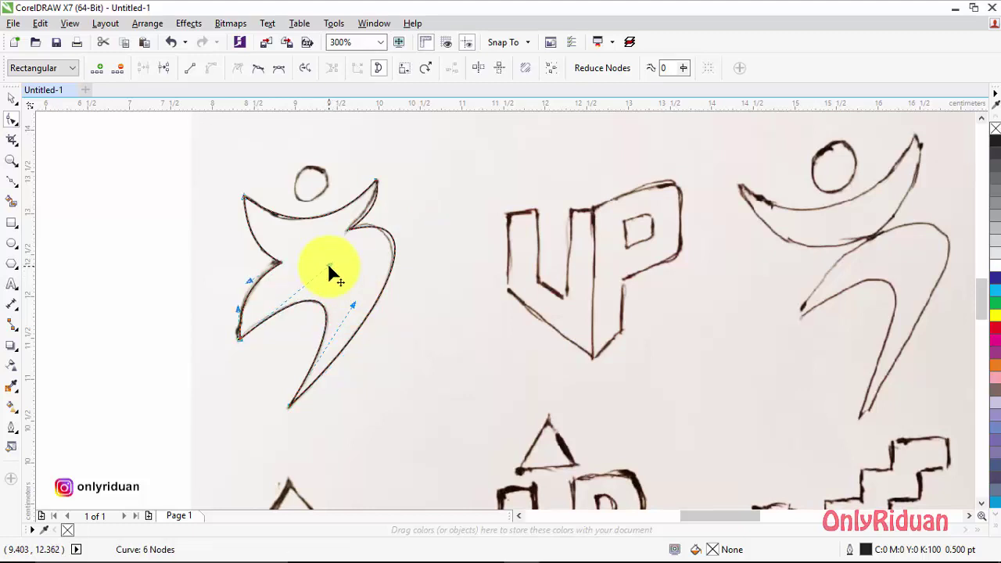
# Step: Refine the short right arm curve of the traced figure to match the sketch, and fill the figure with red
pyautogui.click(349, 230)
pyautogui.moveTo(351, 235); pyautogui.dragTo(377, 198)
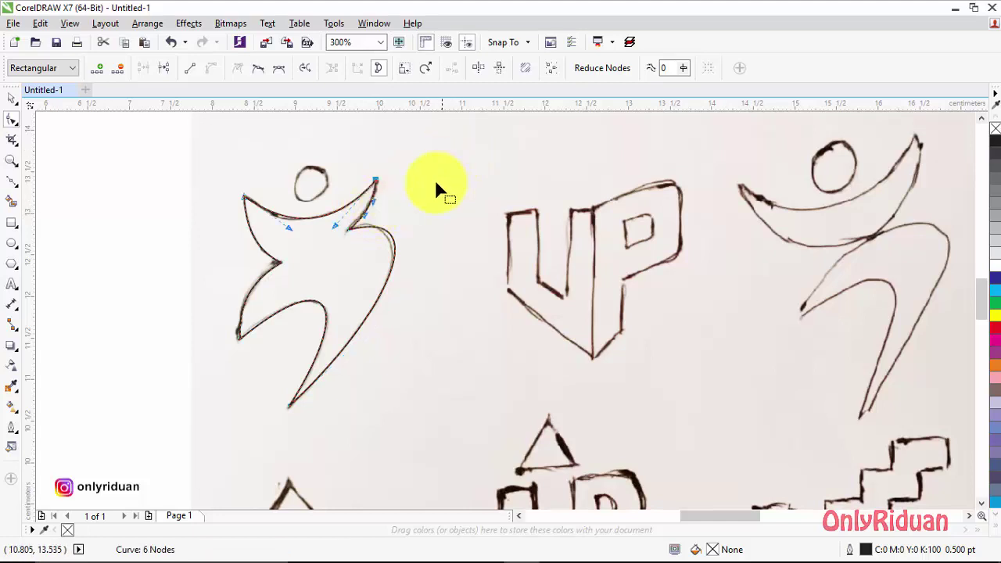
pyautogui.click(11, 98)
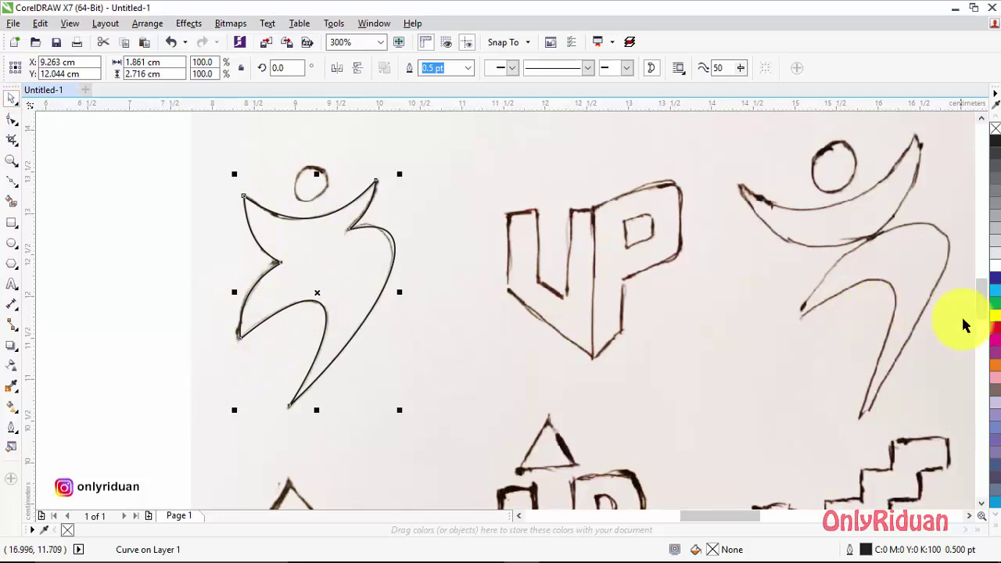
pyautogui.click(995, 328)
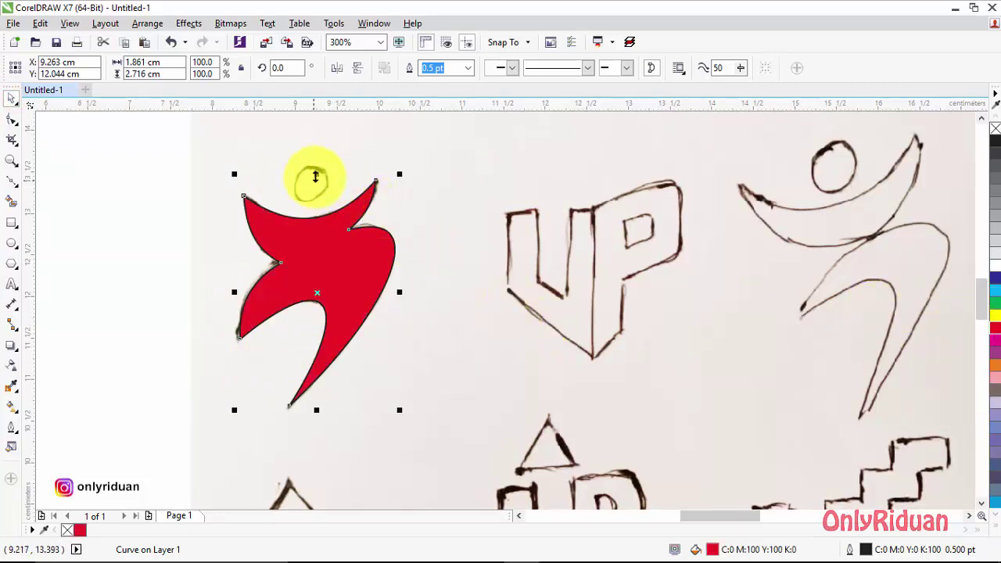
# Step: Draw a circle about 0.43 cm in diameter over the first figure's sketched head and fill it with black
pyautogui.click(11, 244)
pyautogui.press('ctrl')
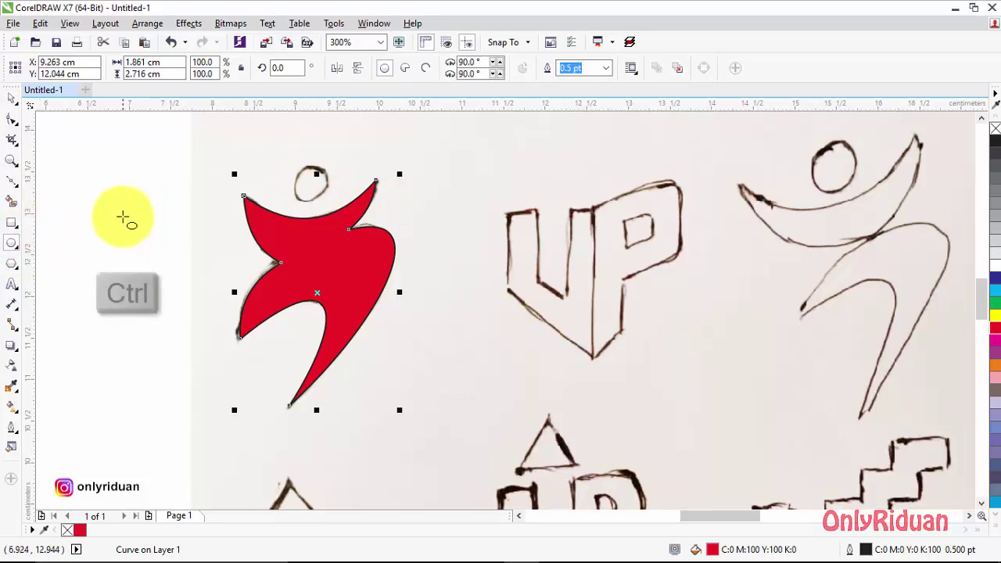
pyautogui.moveTo(121, 178); pyautogui.dragTo(308, 182)
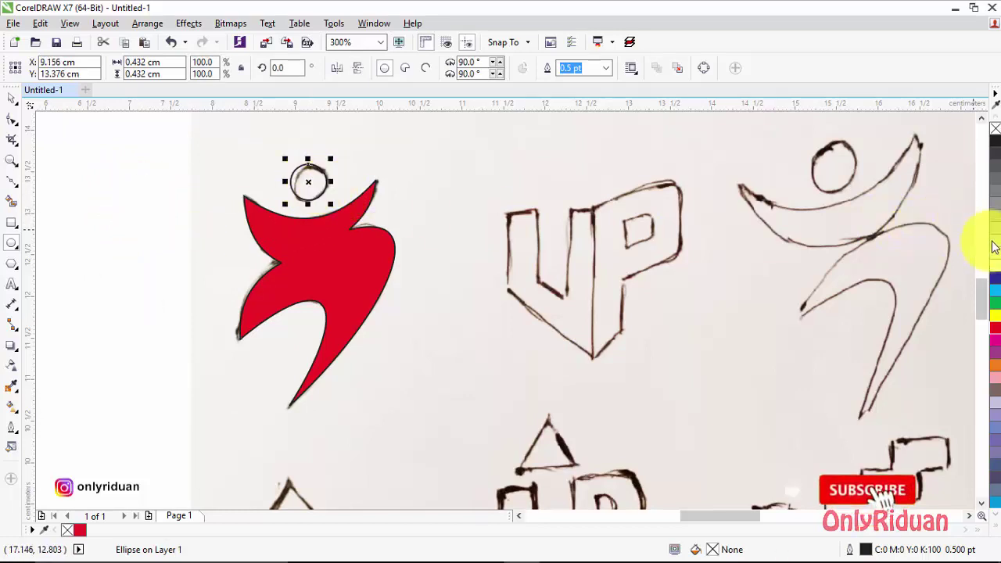
pyautogui.click(992, 140)
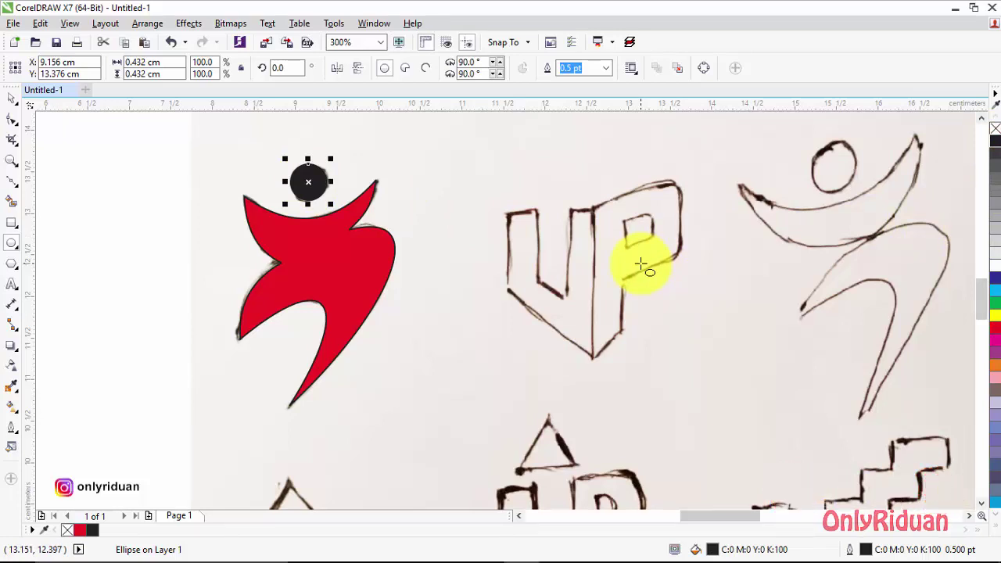
pyautogui.click(12, 98)
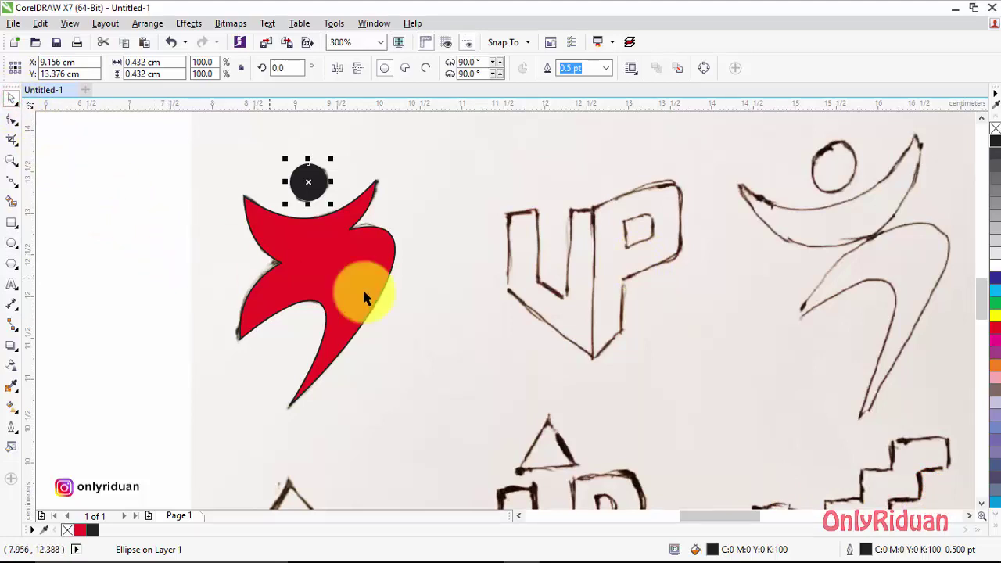
# Step: Trace the second human figure's crescent arms with two 3-Point Curves joined at both tips, about 2.13 cm wide
pyautogui.click(969, 515)
pyautogui.click(969, 515)
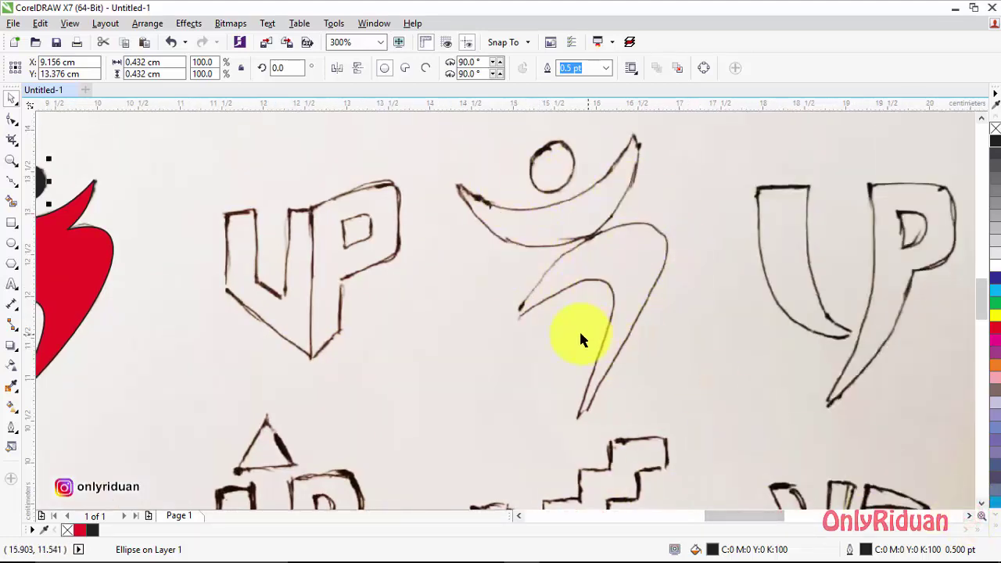
pyautogui.click(11, 181)
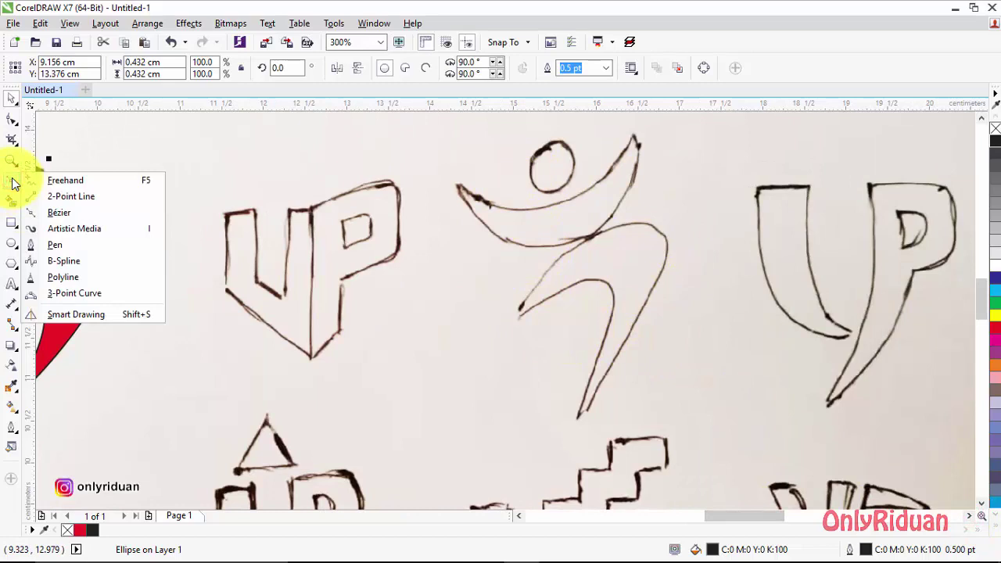
pyautogui.click(75, 294)
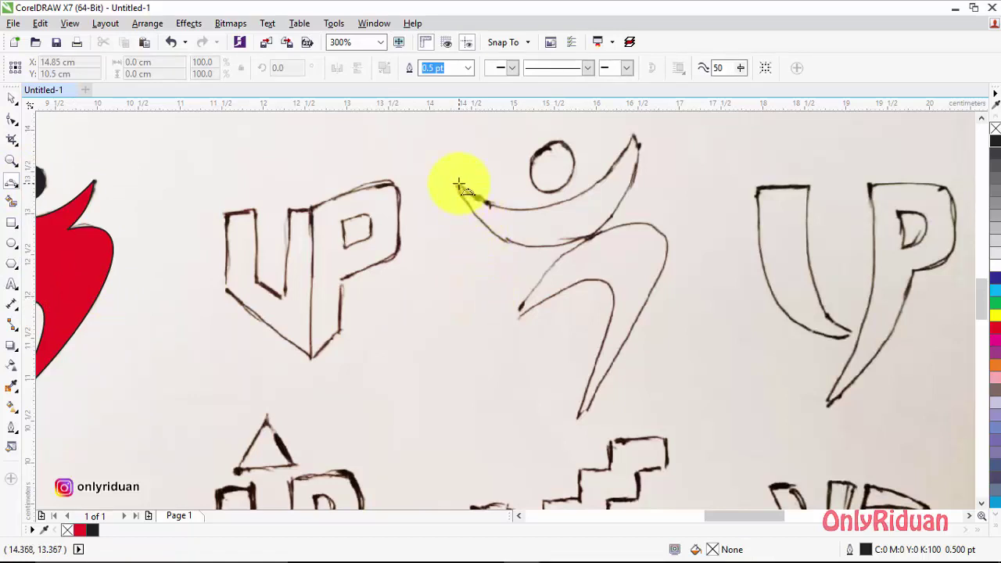
pyautogui.moveTo(458, 185); pyautogui.dragTo(634, 136)
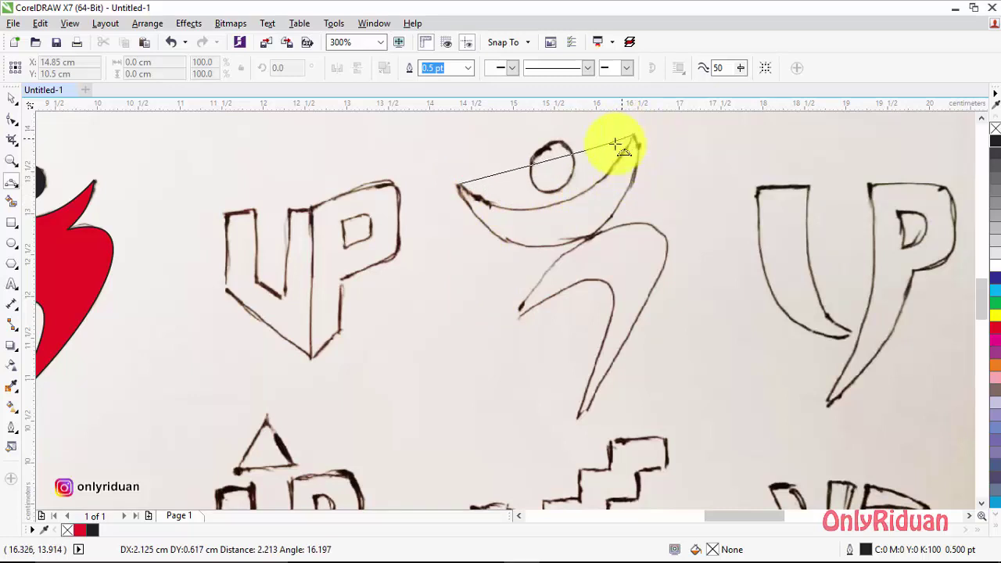
pyautogui.click(557, 203)
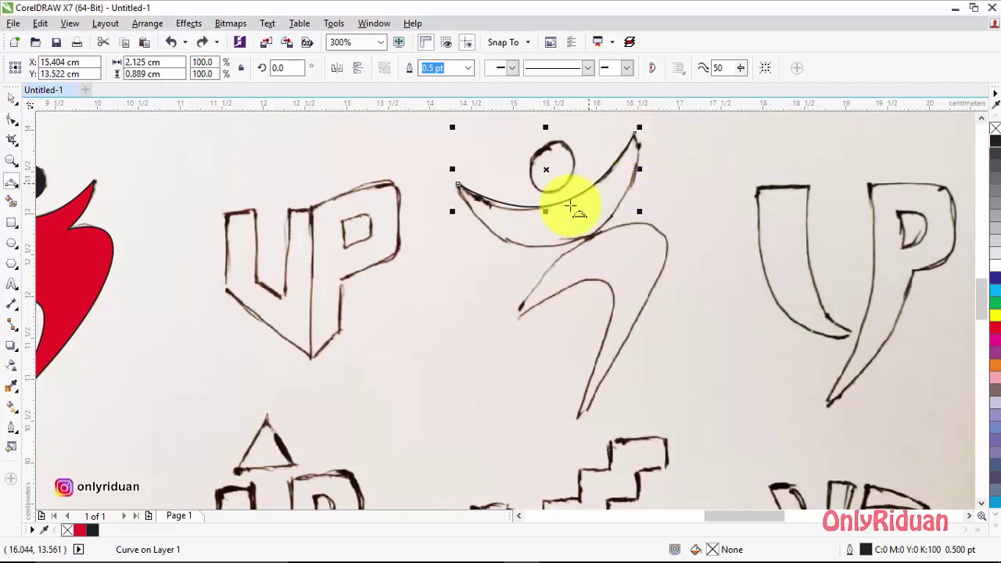
pyautogui.hotkey('ctrl', 'z')
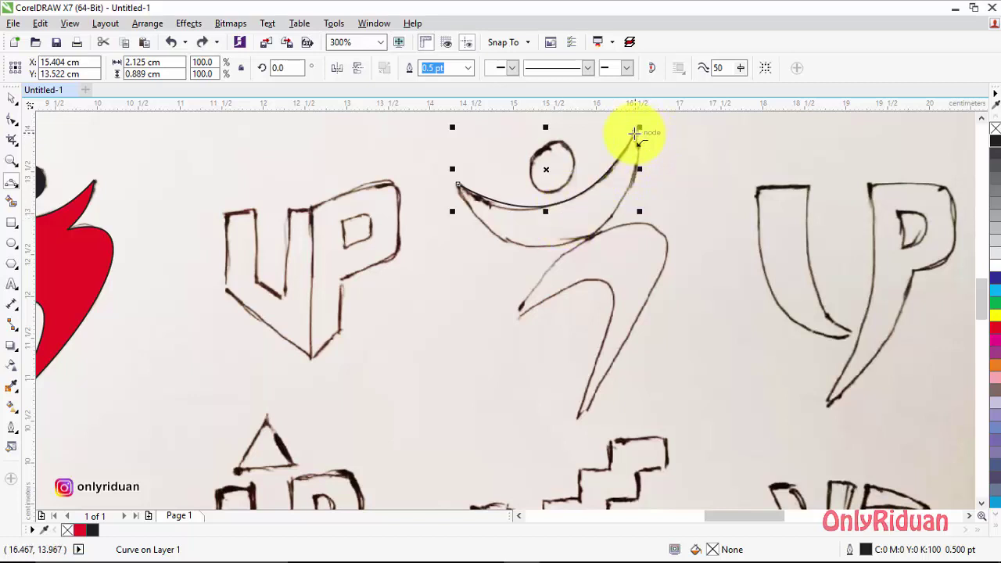
pyautogui.moveTo(633, 134); pyautogui.dragTo(568, 243)
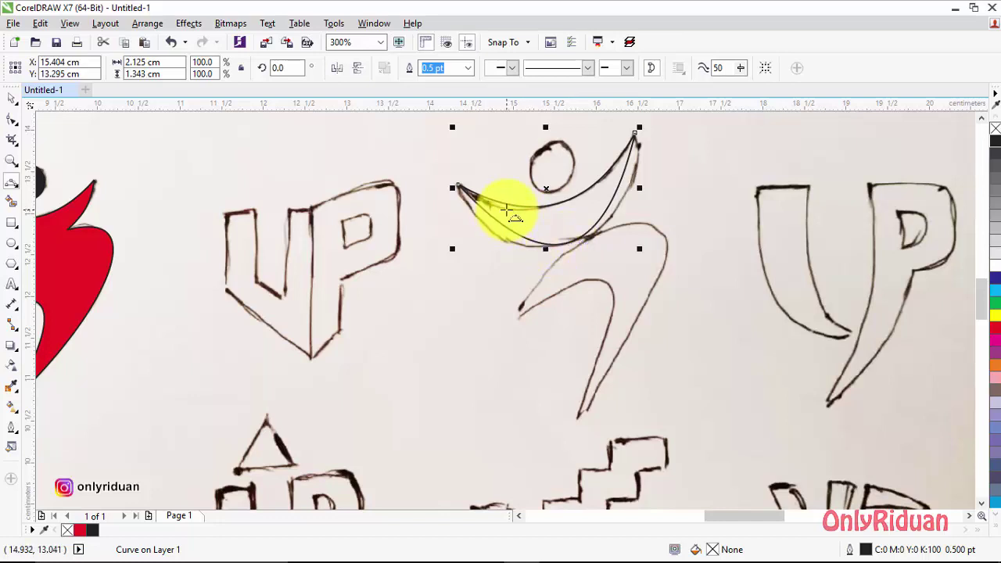
pyautogui.moveTo(507, 209); pyautogui.dragTo(539, 227)
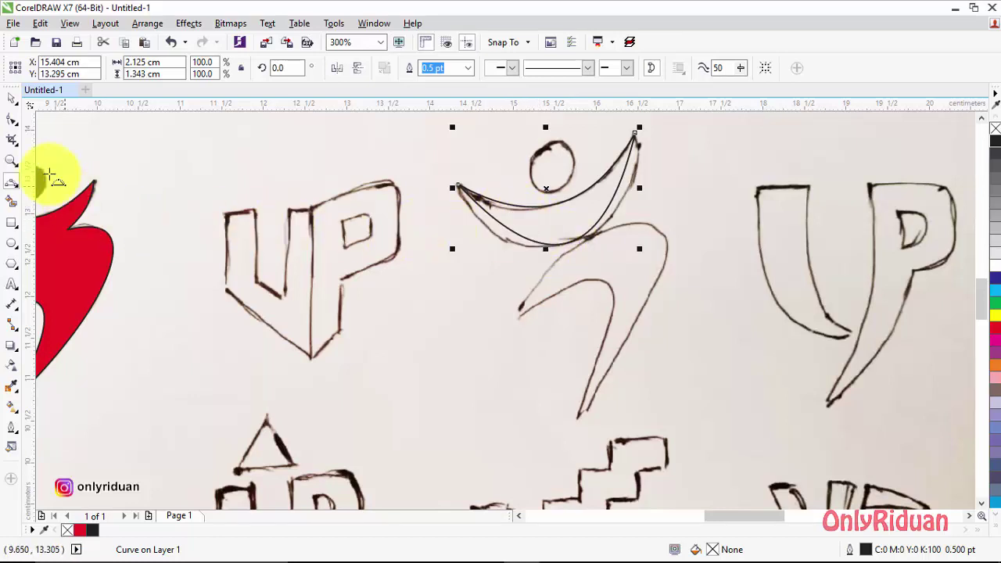
# Step: Adjust the crescent's lower curve handles at both tips with the Shape tool so the curve follows the sketched arms
pyautogui.click(13, 125)
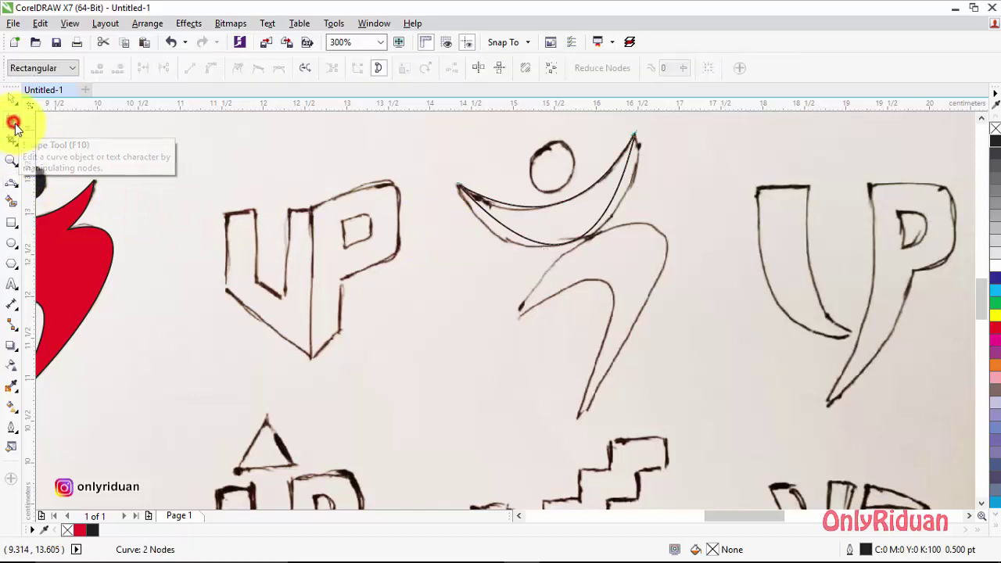
pyautogui.click(457, 185)
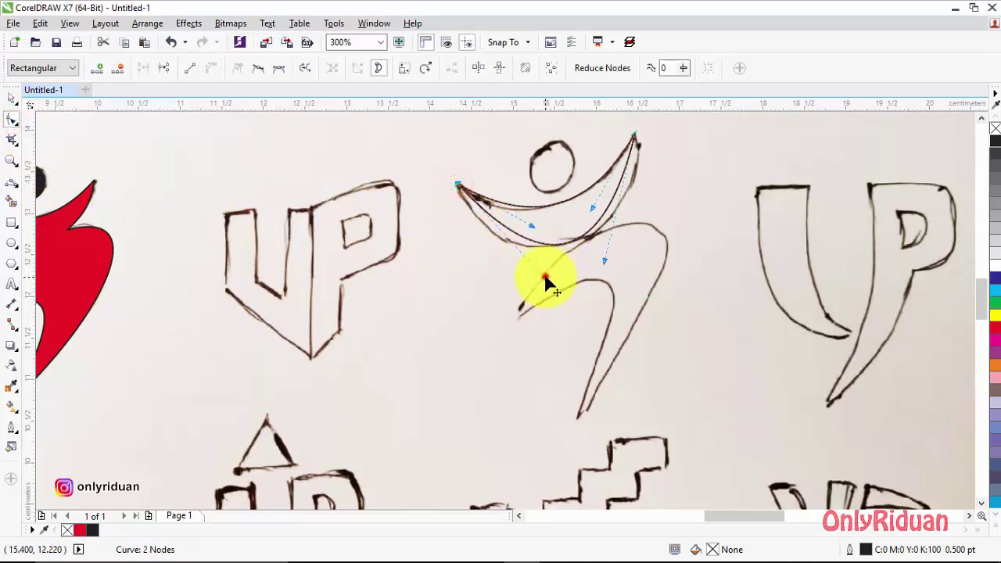
pyautogui.moveTo(545, 279); pyautogui.dragTo(508, 283)
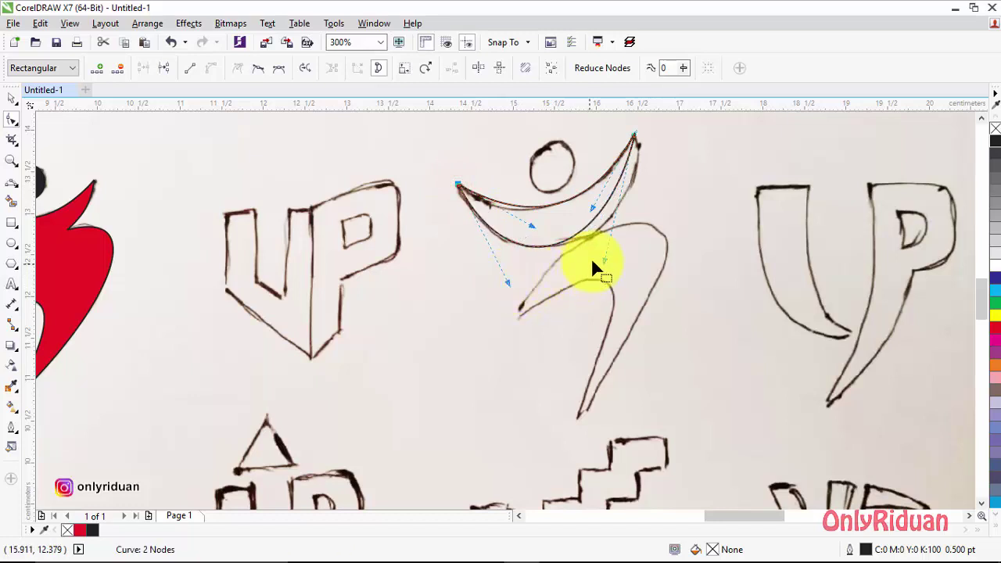
pyautogui.click(633, 134)
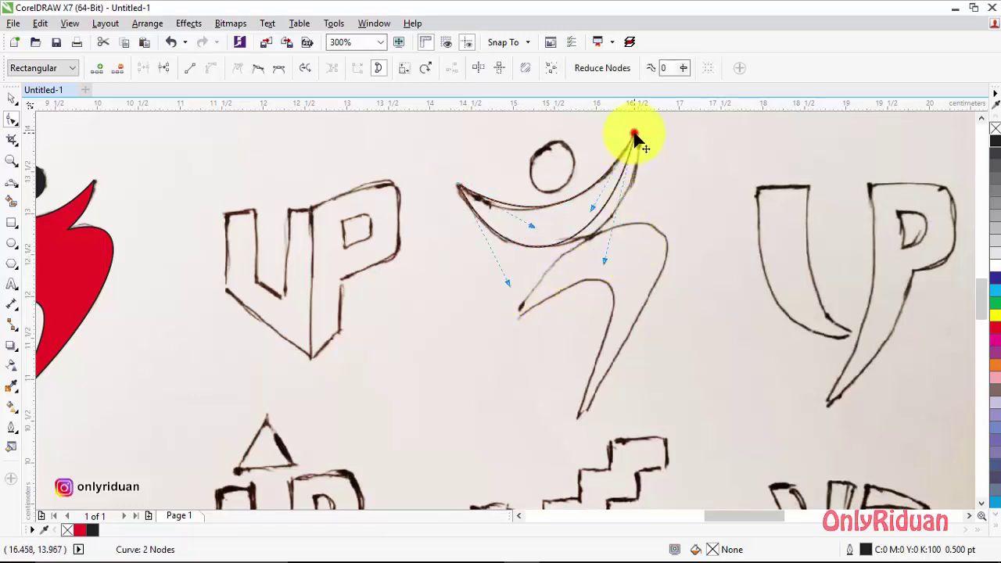
pyautogui.click(605, 256)
pyautogui.click(633, 136)
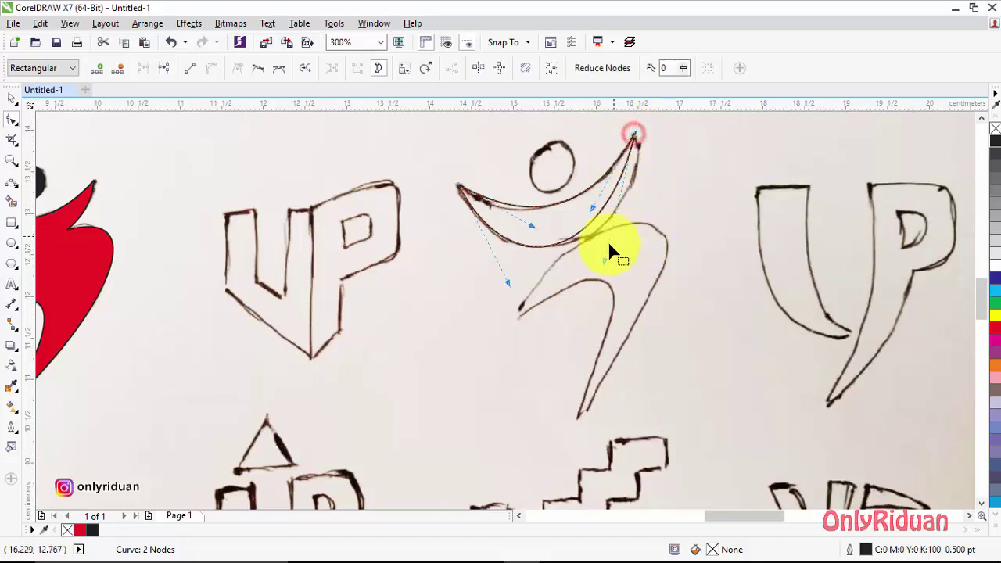
pyautogui.moveTo(602, 256); pyautogui.dragTo(641, 255)
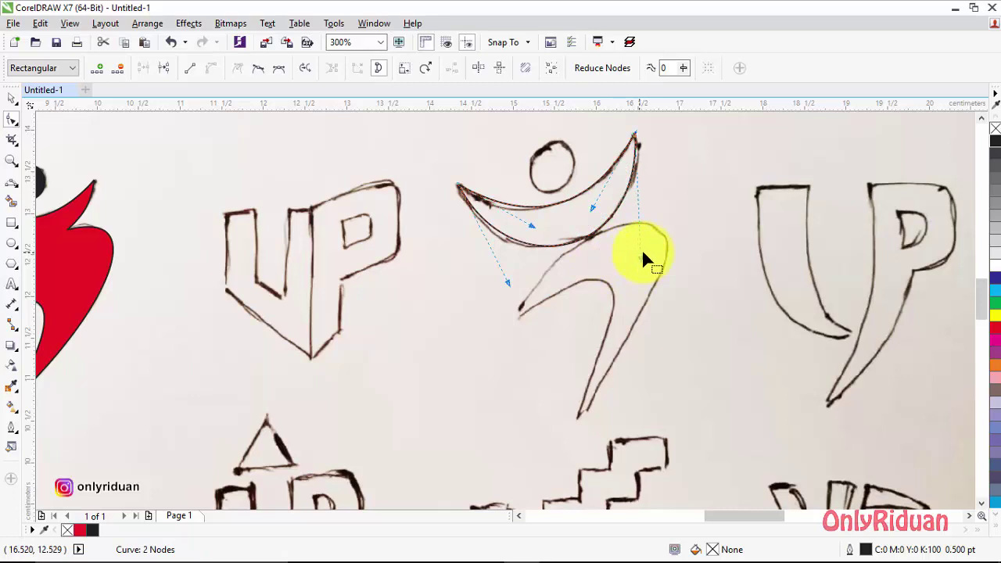
# Step: Trace the second figure's body as a closed outline of three 3-Point Curves, about 1.79 cm wide and 2.37 cm high
pyautogui.click(12, 181)
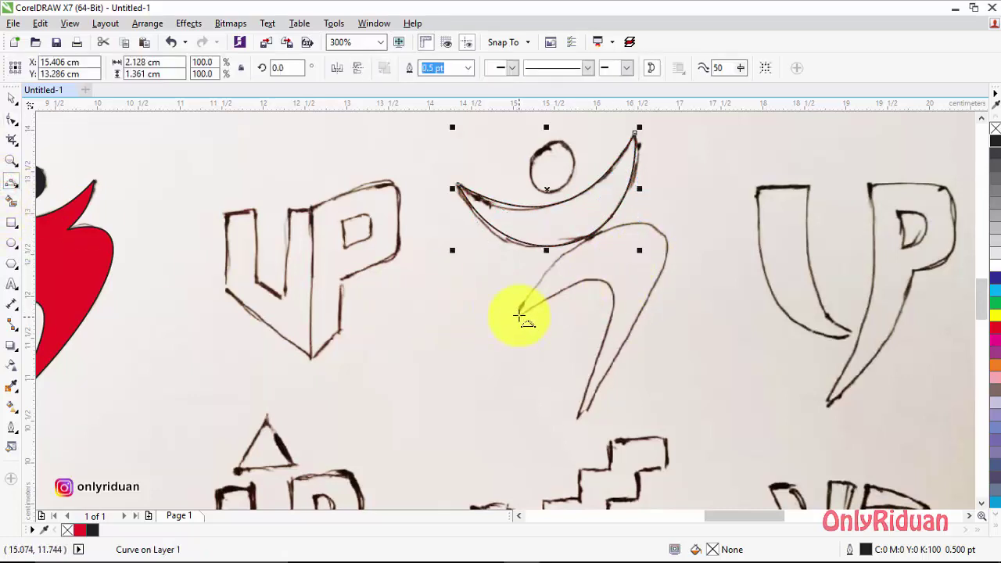
pyautogui.click(519, 315)
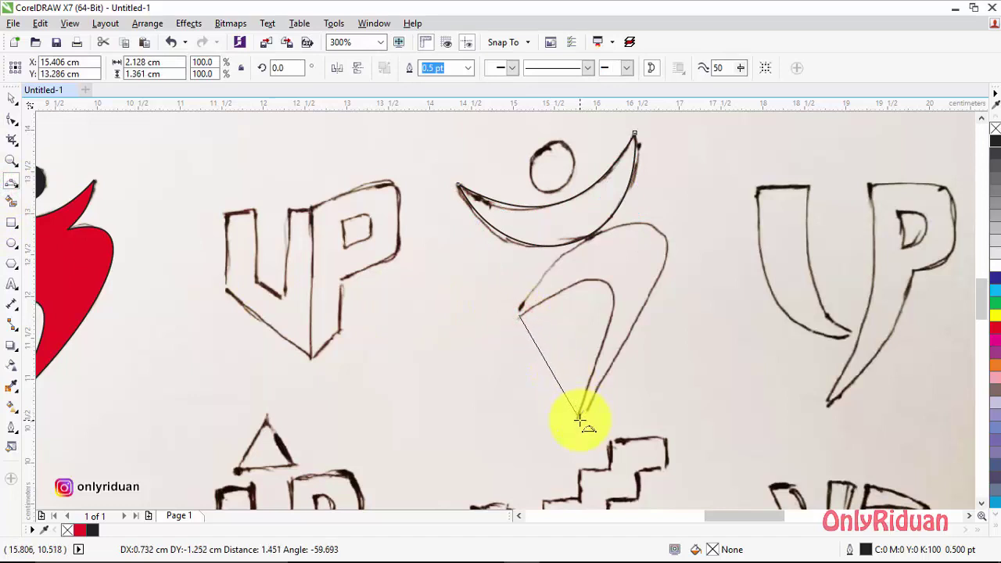
pyautogui.moveTo(580, 420)
pyautogui.mouseDown()
pyautogui.moveTo(607, 279)
pyautogui.moveTo(603, 308)
pyautogui.mouseUp()
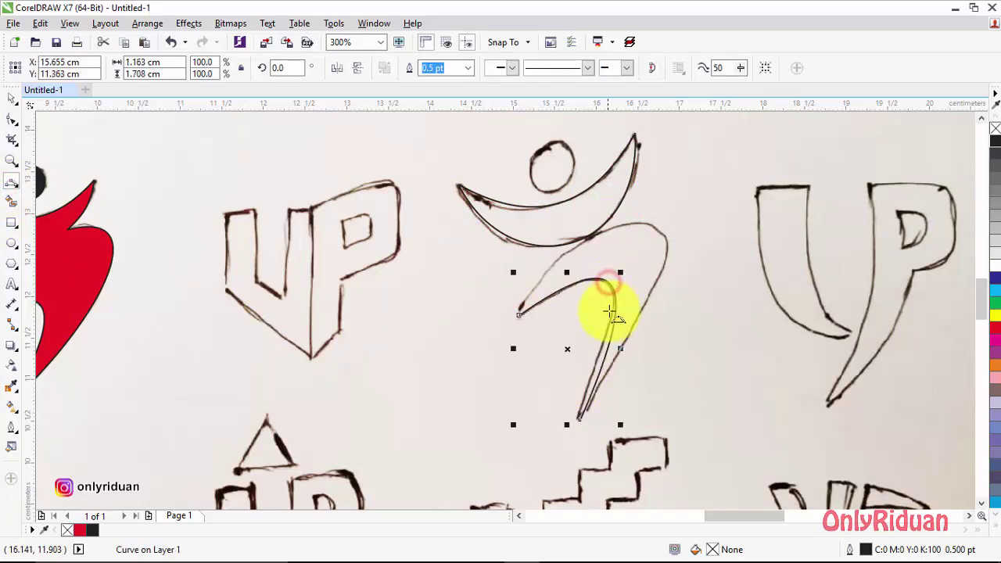
pyautogui.click(519, 315)
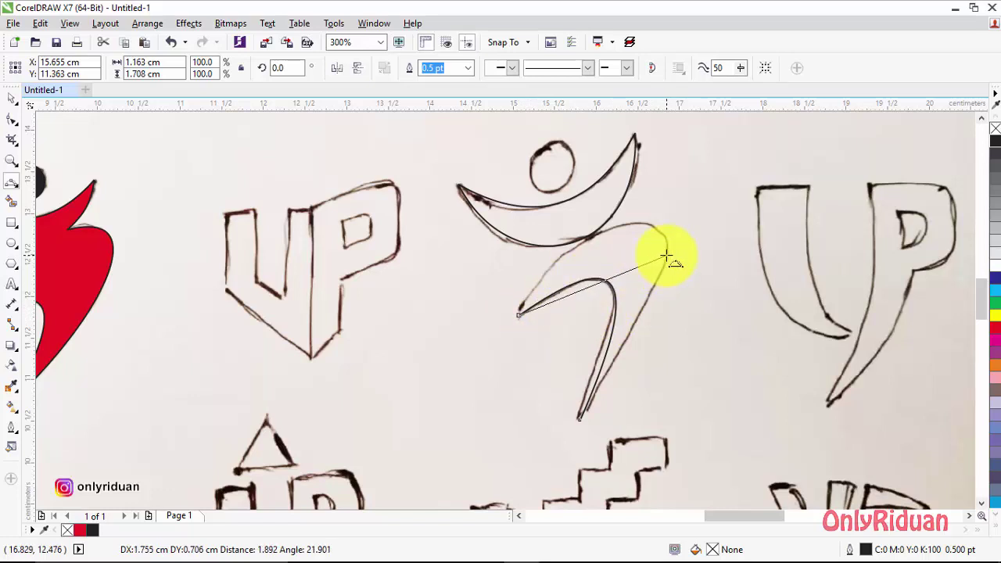
pyautogui.moveTo(664, 252)
pyautogui.mouseDown()
pyautogui.moveTo(652, 234)
pyautogui.moveTo(617, 227)
pyautogui.moveTo(633, 226)
pyautogui.mouseUp()
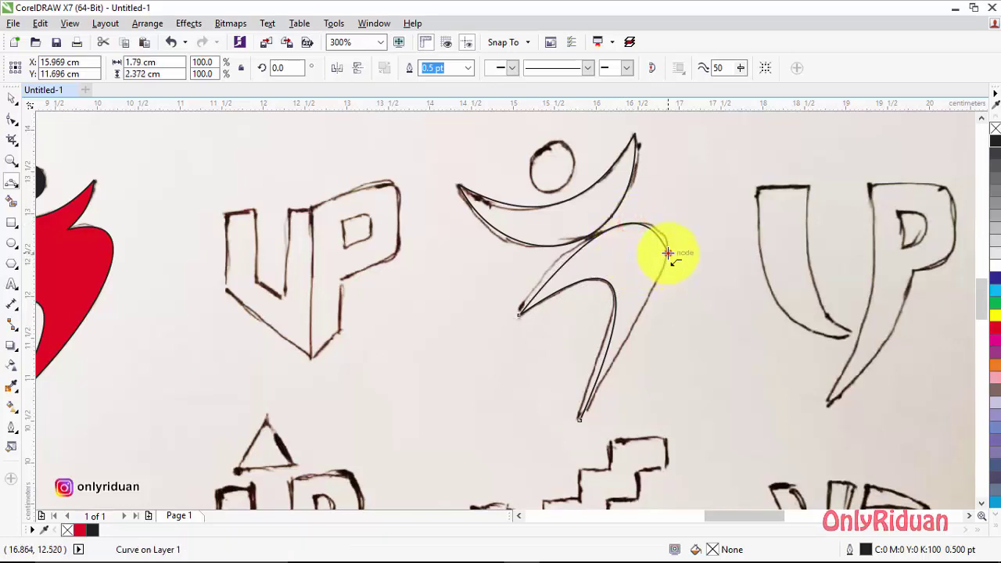
pyautogui.click(667, 253)
pyautogui.click(579, 418)
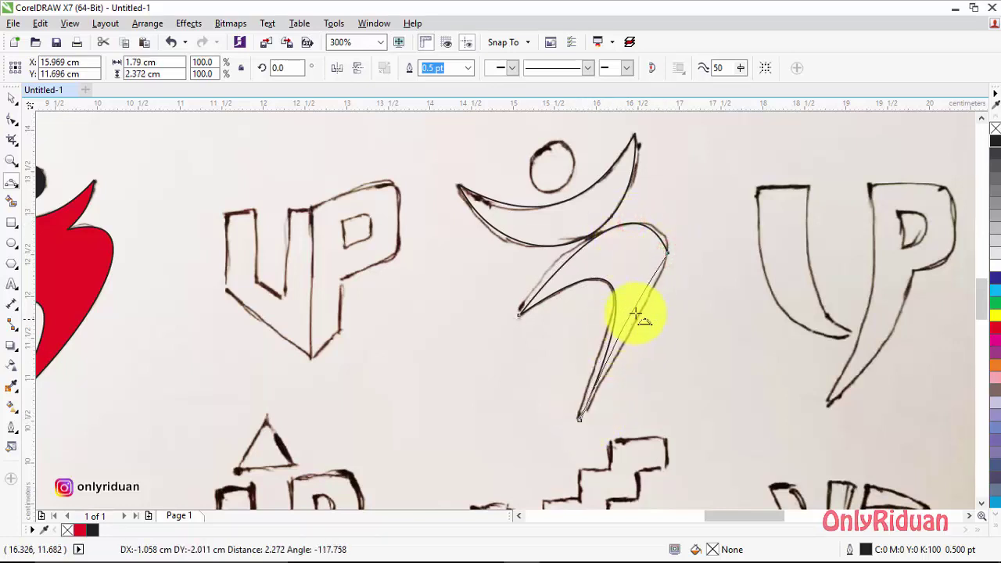
pyautogui.moveTo(636, 315); pyautogui.dragTo(654, 290)
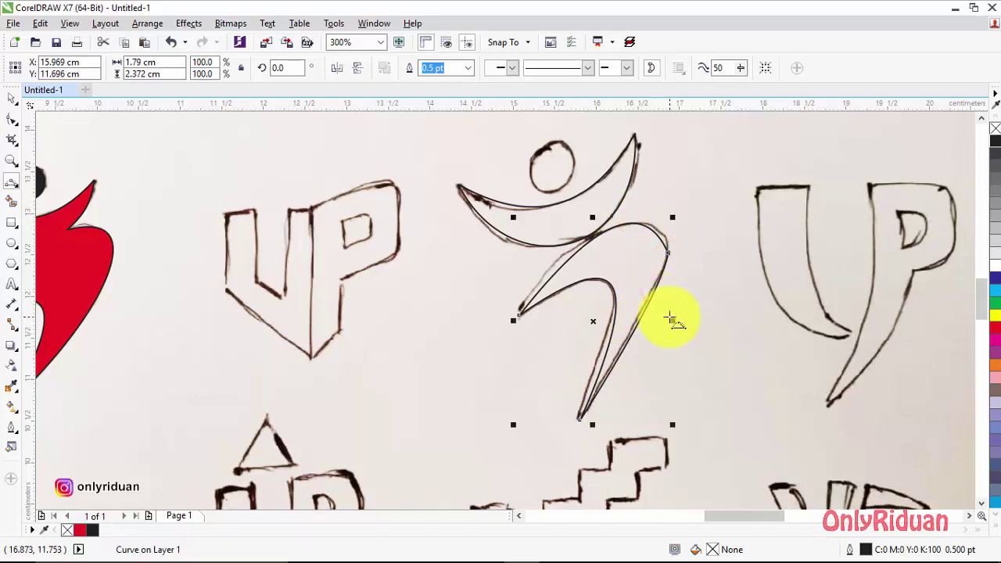
# Step: Refine the body outline's curve handles at the left tip, right shoulder and lower tip with the Shape tool to match the sketch
pyautogui.click(12, 120)
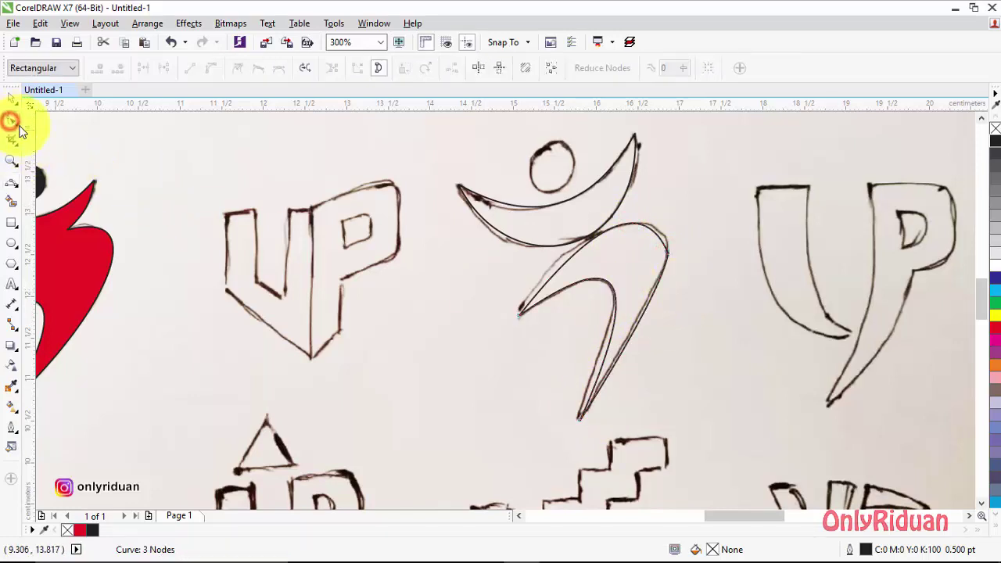
pyautogui.click(519, 315)
pyautogui.moveTo(594, 229); pyautogui.dragTo(576, 219)
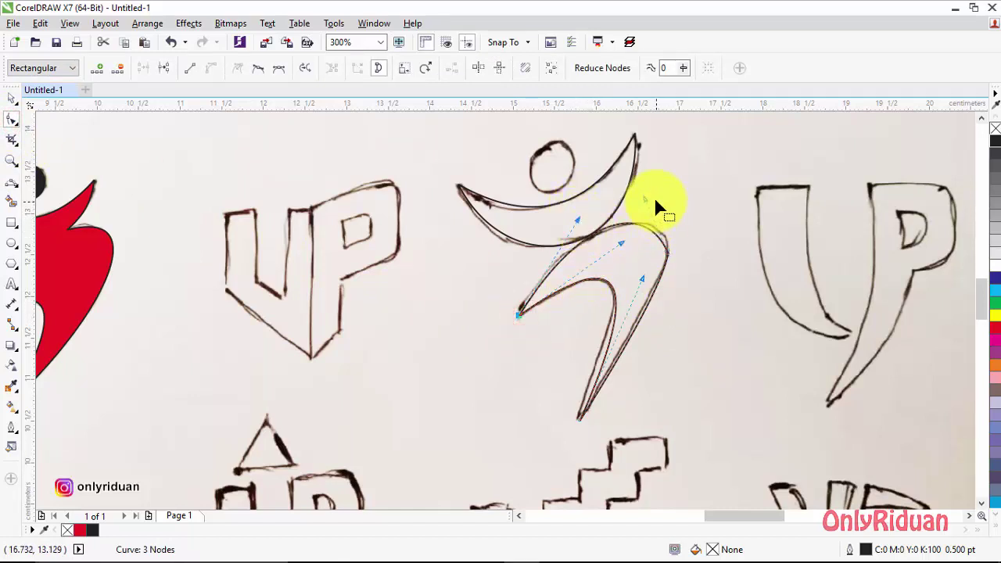
pyautogui.moveTo(645, 197); pyautogui.dragTo(673, 205)
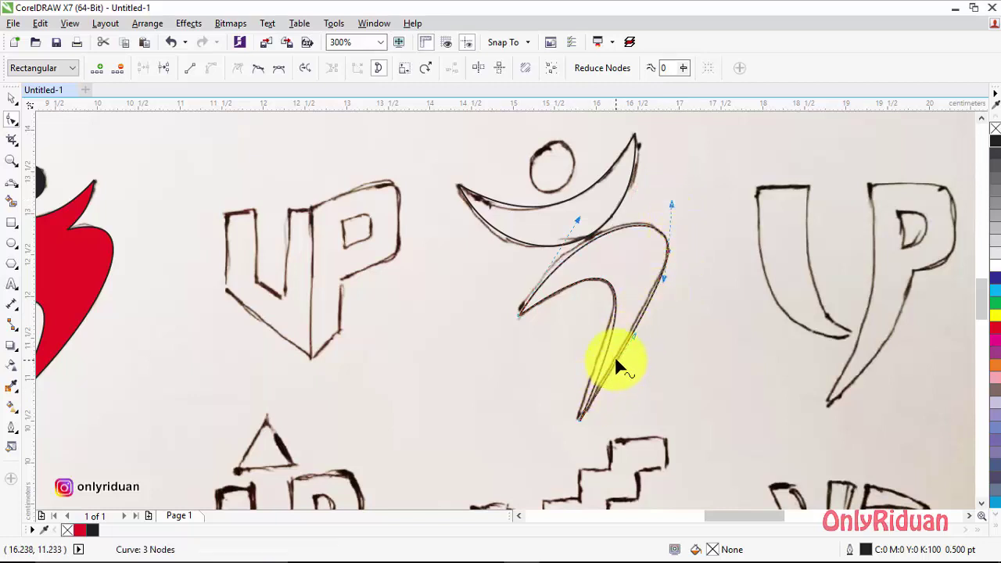
pyautogui.moveTo(633, 338)
pyautogui.mouseDown()
pyautogui.moveTo(645, 348)
pyautogui.moveTo(635, 350)
pyautogui.mouseUp()
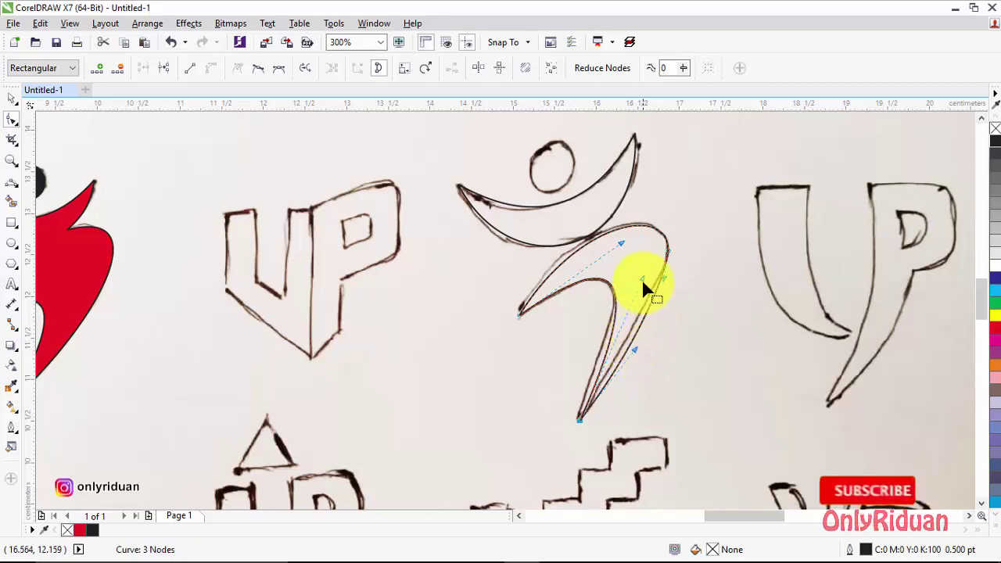
pyautogui.moveTo(643, 281); pyautogui.dragTo(635, 287)
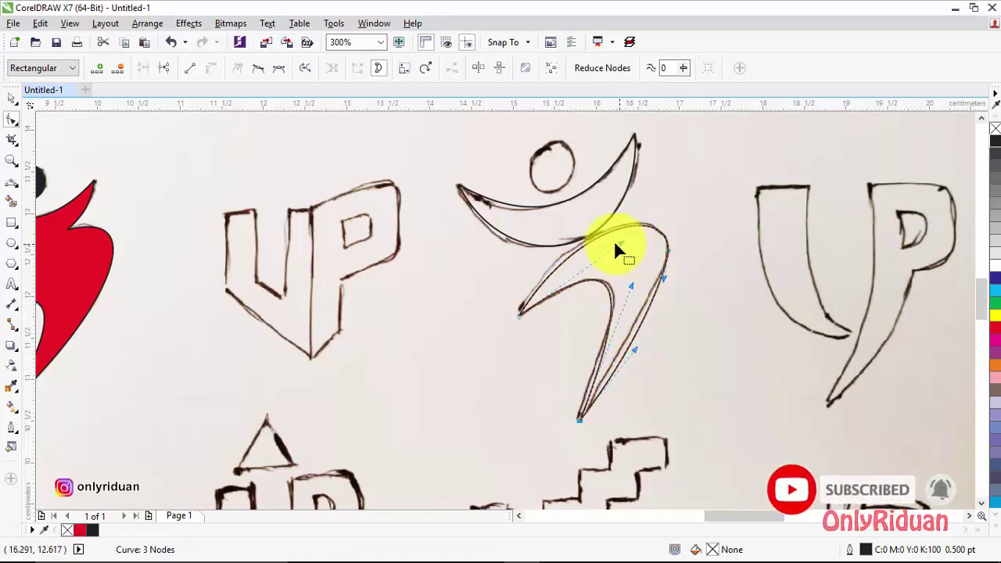
# Step: Draw a circle about 0.55 cm in diameter over the second figure's sketched head
pyautogui.click(12, 242)
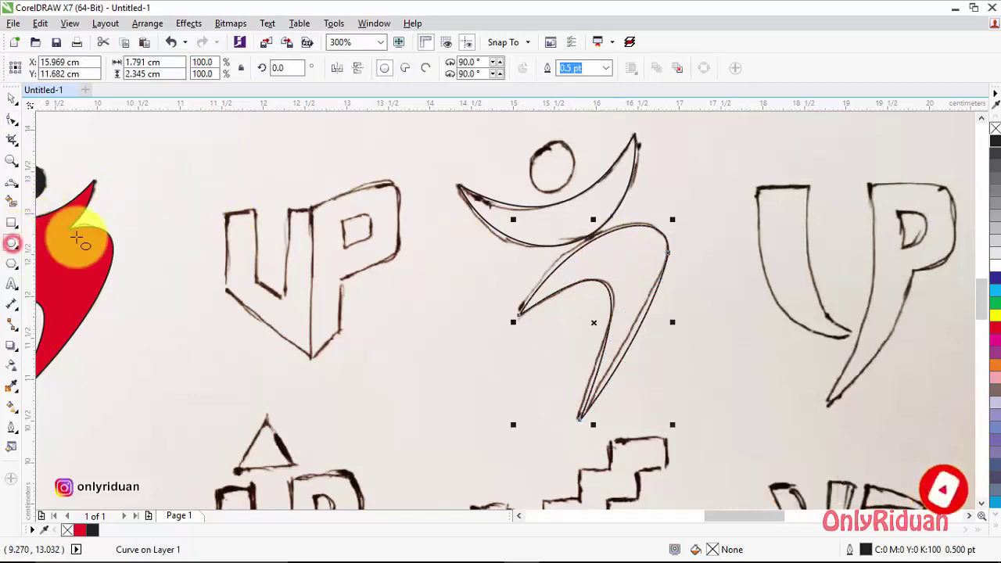
pyautogui.moveTo(423, 271); pyautogui.dragTo(549, 164)
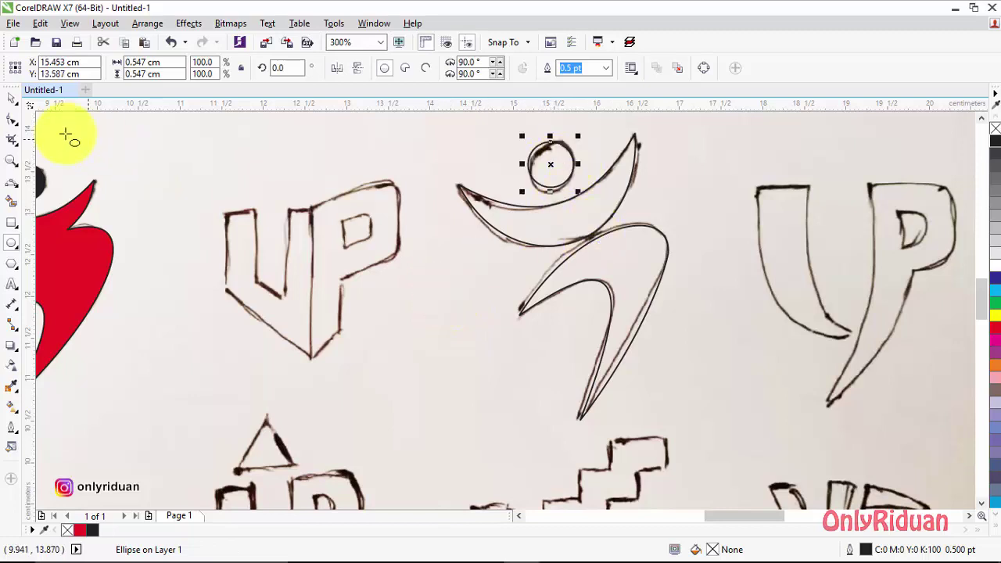
# Step: Fill the second figure's crescent arms with red, its body with blue and its head circle with black
pyautogui.click(12, 97)
pyautogui.click(524, 226)
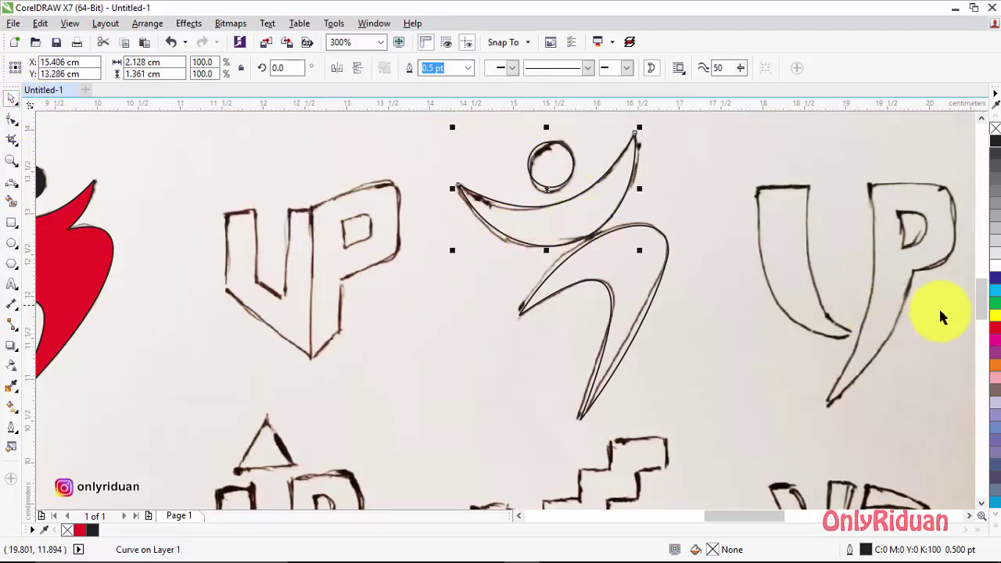
pyautogui.click(995, 332)
pyautogui.click(648, 275)
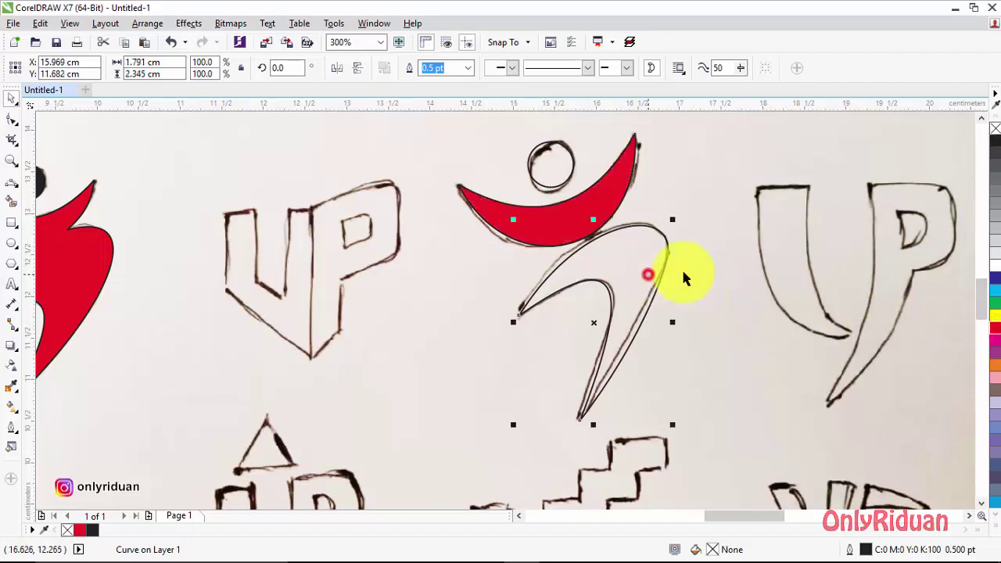
pyautogui.click(996, 281)
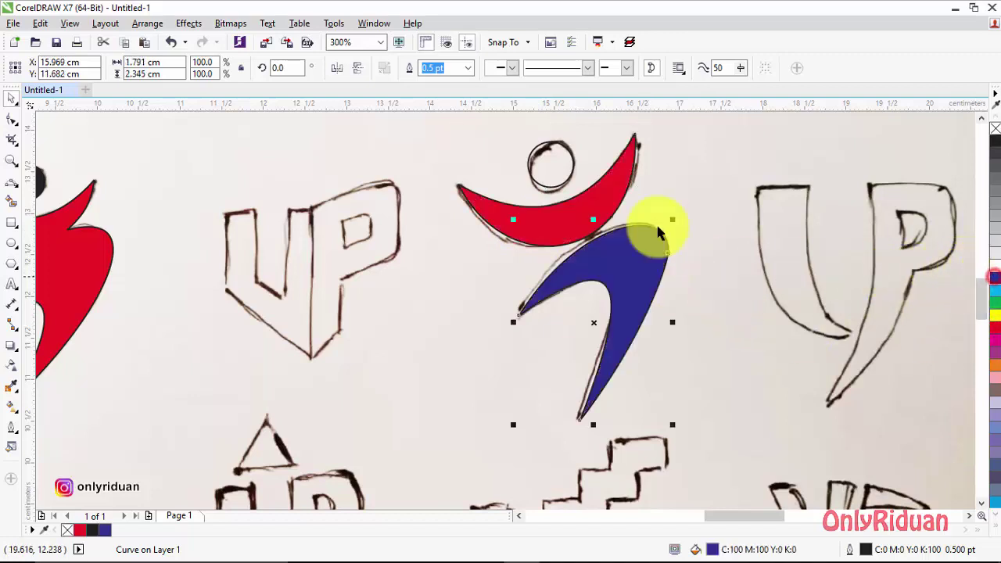
pyautogui.click(550, 154)
pyautogui.click(995, 139)
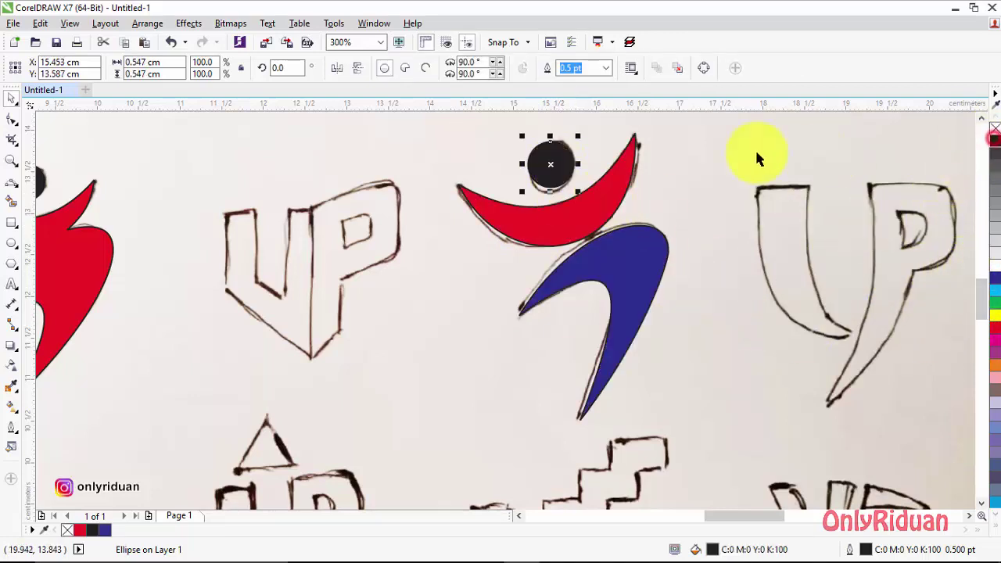
# Step: Draw a three-sided polygon about 0.87 cm wide and 0.63 cm high and place it over the lower-row arrow UP sketch's arrowhead
pyautogui.scroll(-2, 618, 223)
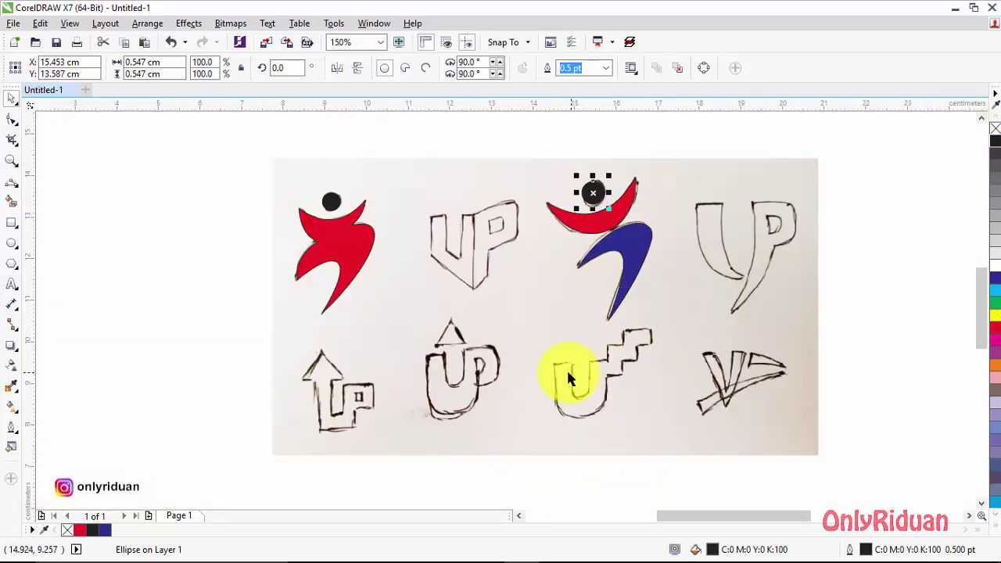
pyautogui.click(10, 160)
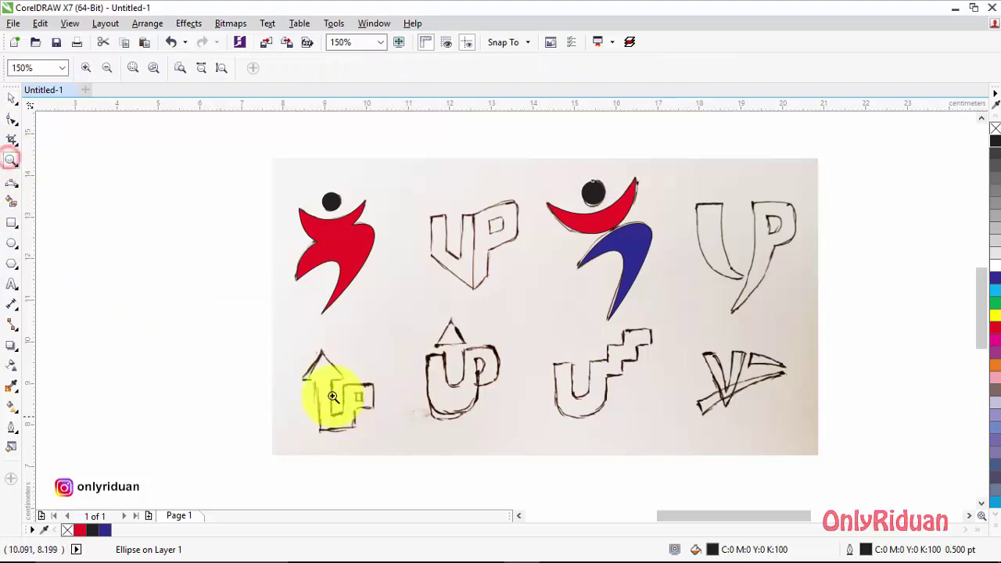
pyautogui.moveTo(257, 295); pyautogui.dragTo(537, 463)
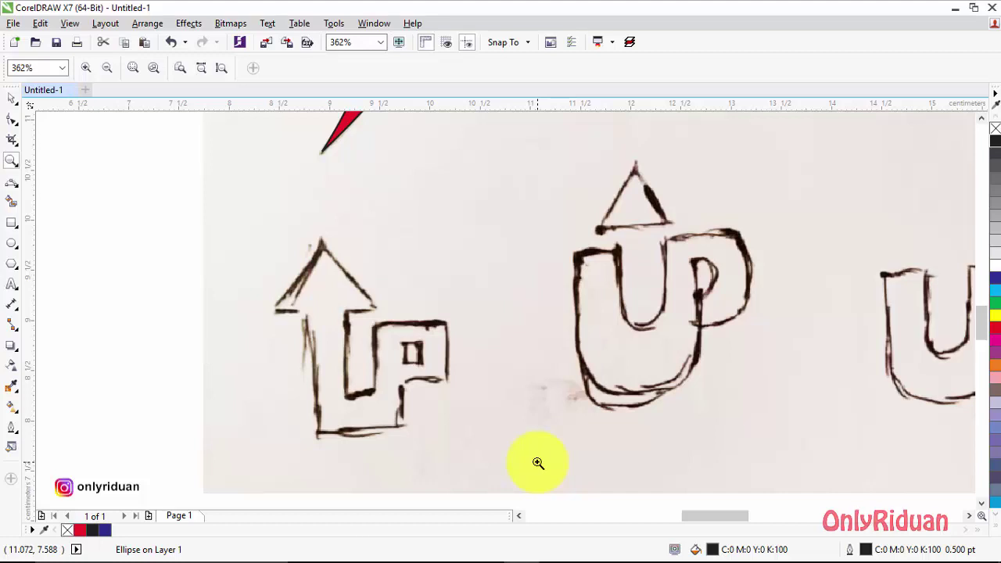
pyautogui.click(12, 264)
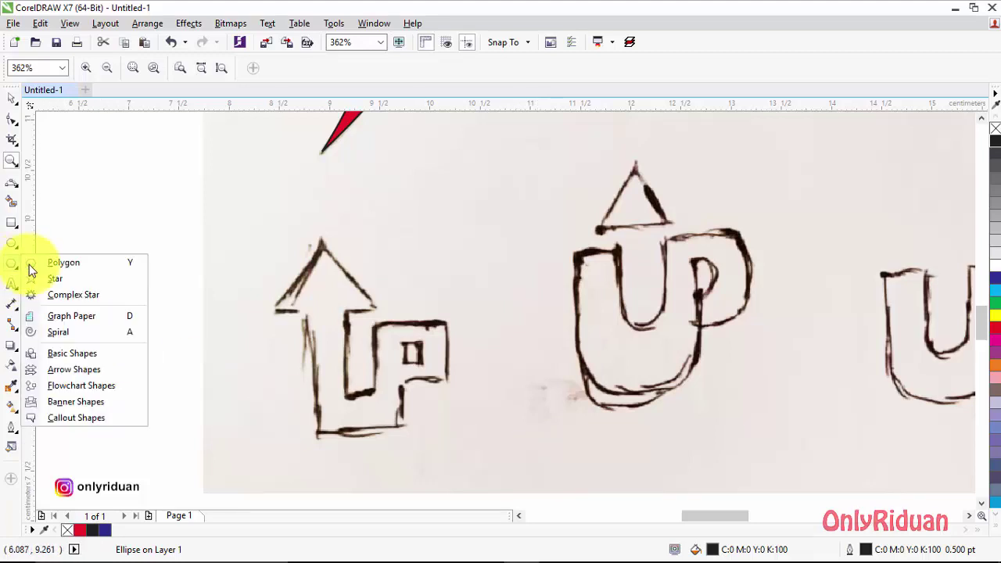
pyautogui.click(64, 263)
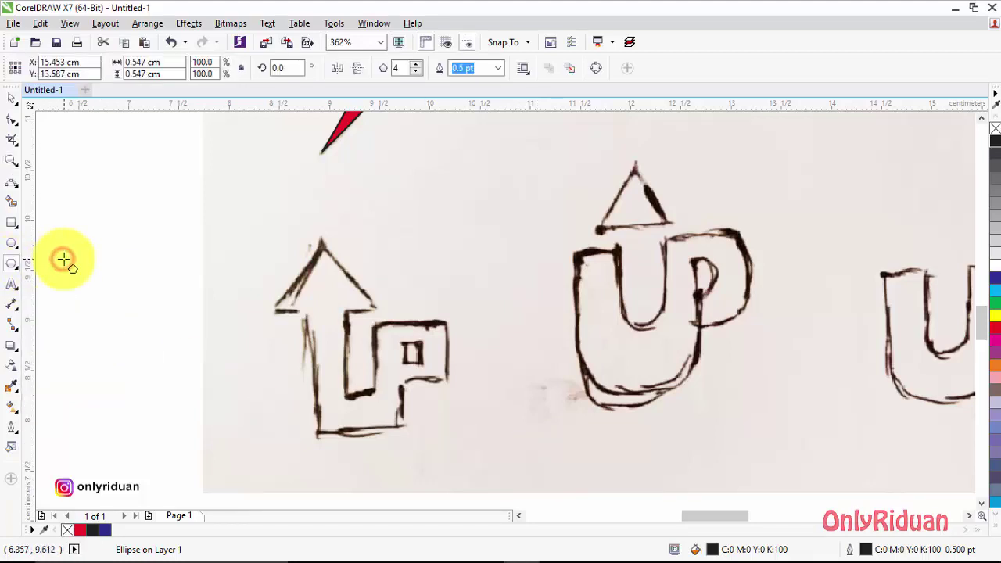
pyautogui.click(417, 72)
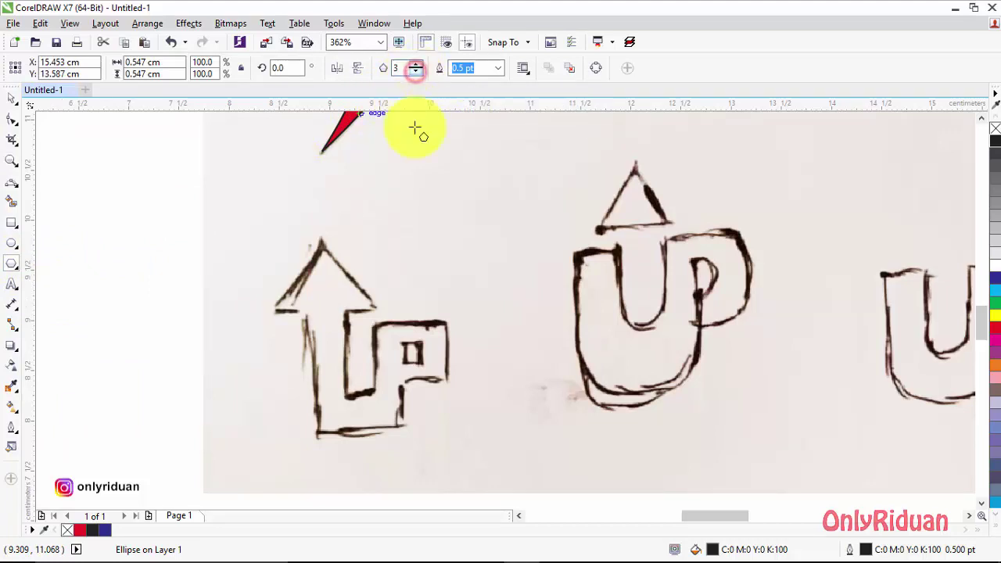
pyautogui.moveTo(389, 214); pyautogui.dragTo(488, 281)
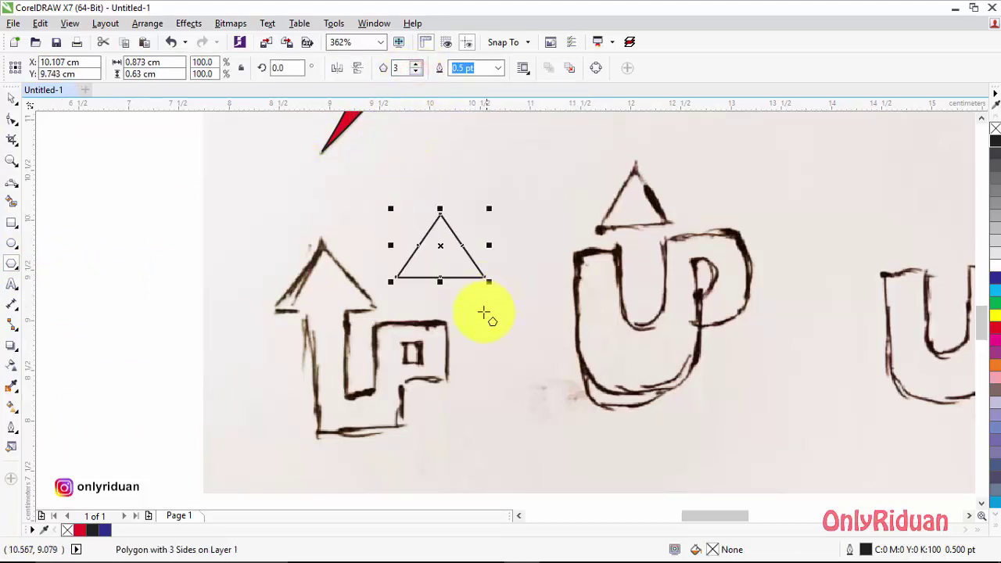
pyautogui.moveTo(440, 252); pyautogui.dragTo(324, 273)
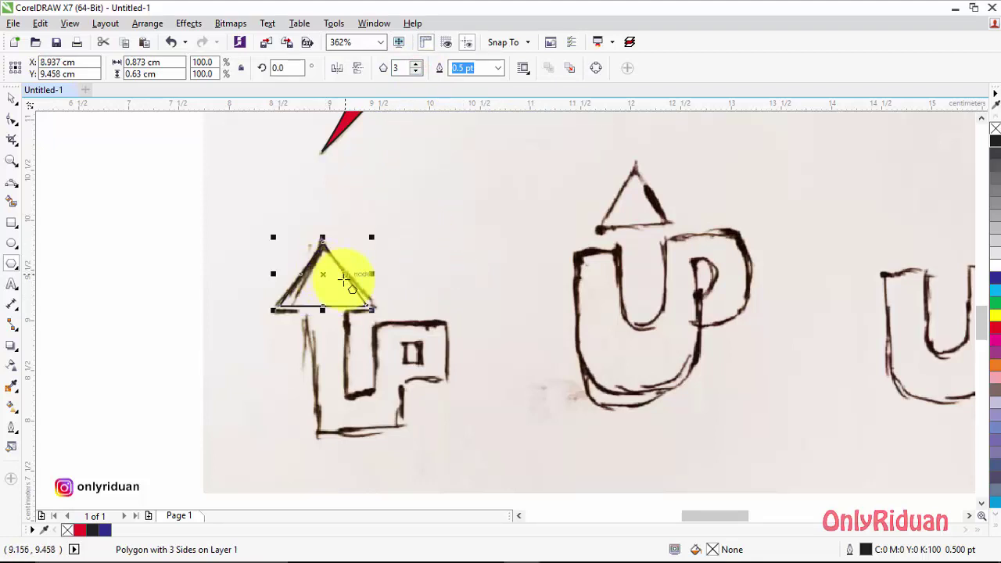
# Step: Trace the arrow's stem with a rectangle about 0.34 by 1.25 cm and the U's base with one about 0.90 by 0.37 cm
pyautogui.click(10, 226)
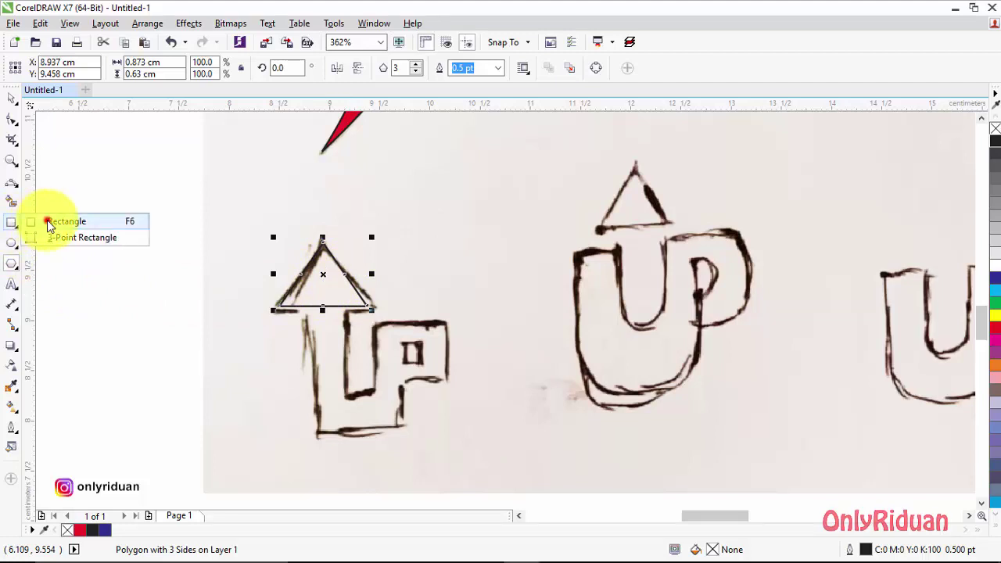
pyautogui.click(51, 223)
pyautogui.moveTo(311, 306)
pyautogui.mouseDown()
pyautogui.moveTo(326, 424)
pyautogui.moveTo(339, 438)
pyautogui.moveTo(344, 430)
pyautogui.mouseUp()
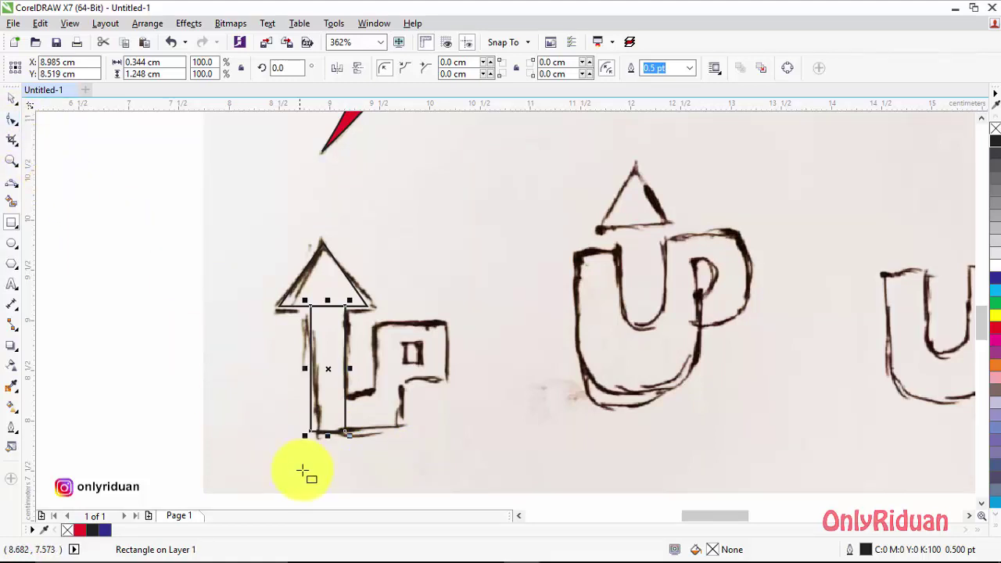
pyautogui.moveTo(311, 430); pyautogui.dragTo(401, 393)
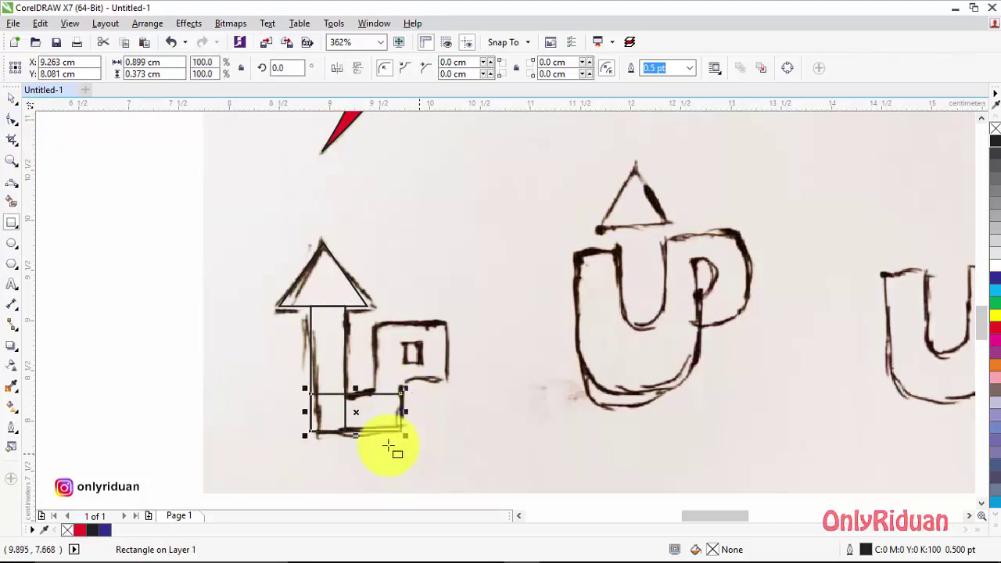
# Step: Trace the P's bowl with a rectangle about 0.72 by 0.56 cm and its leg with one about 0.26 by 0.52 cm
pyautogui.click(12, 223)
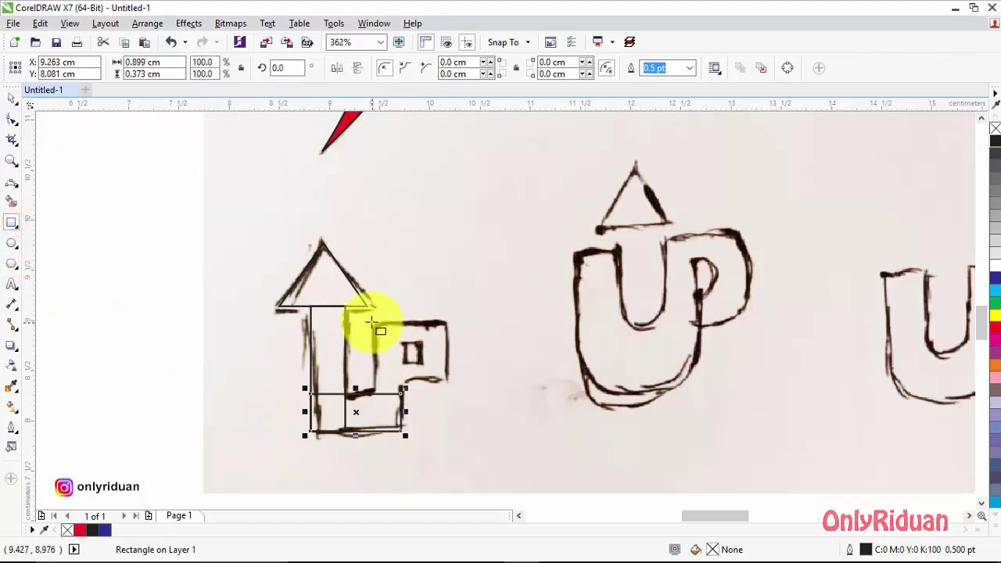
pyautogui.moveTo(375, 323); pyautogui.dragTo(406, 357)
pyautogui.moveTo(435, 380); pyautogui.dragTo(451, 383)
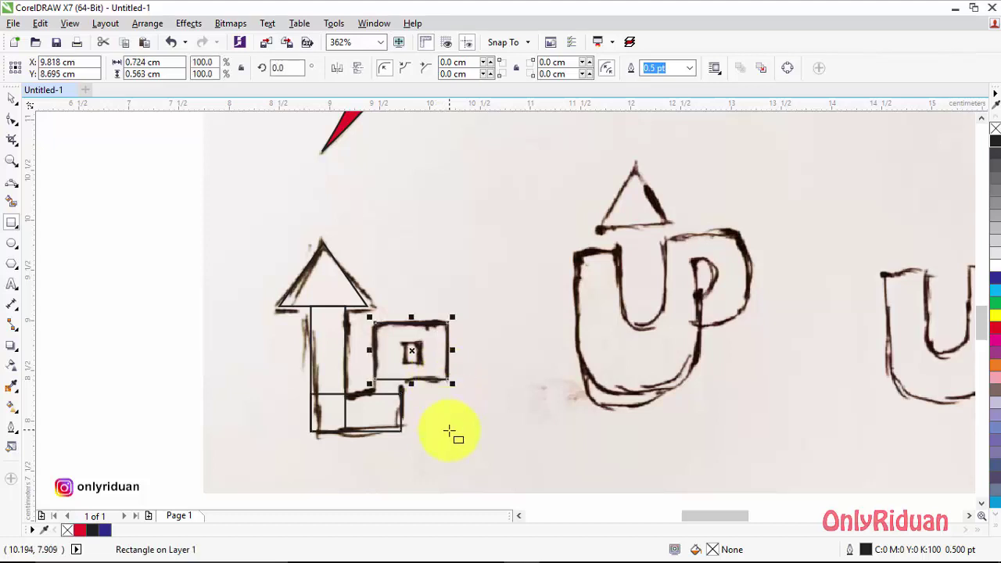
pyautogui.moveTo(401, 428); pyautogui.dragTo(375, 378)
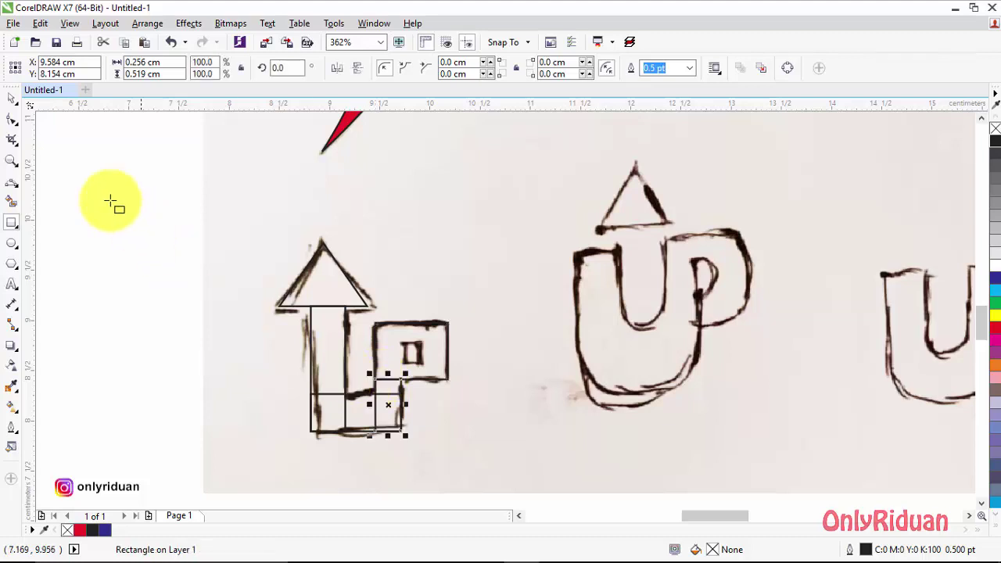
# Step: Move the triangle and four rectangles together off the sketch image onto the blank area beside it
pyautogui.click(13, 99)
pyautogui.scroll(-2, 191, 336)
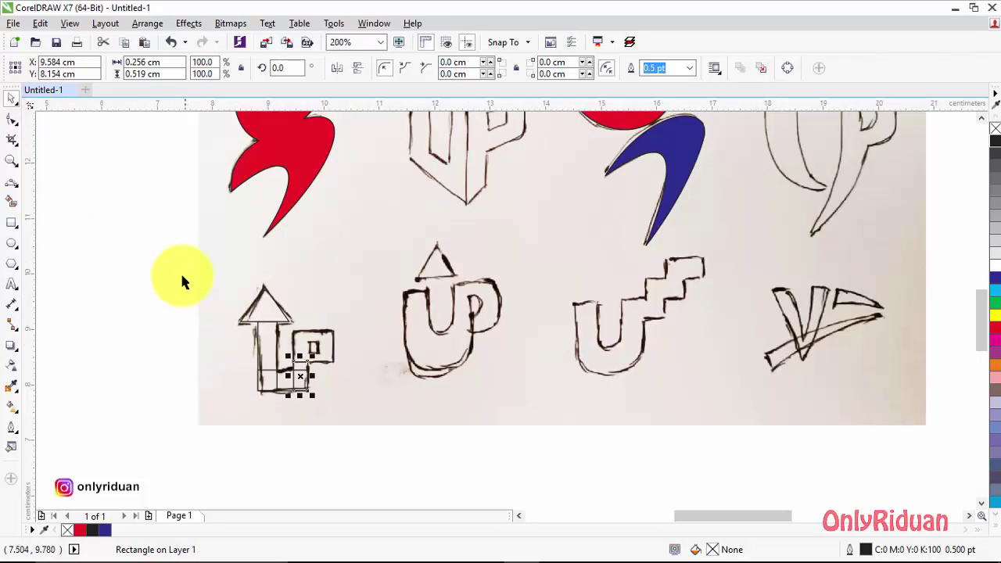
pyautogui.moveTo(179, 266); pyautogui.dragTo(391, 442)
pyautogui.click(519, 516)
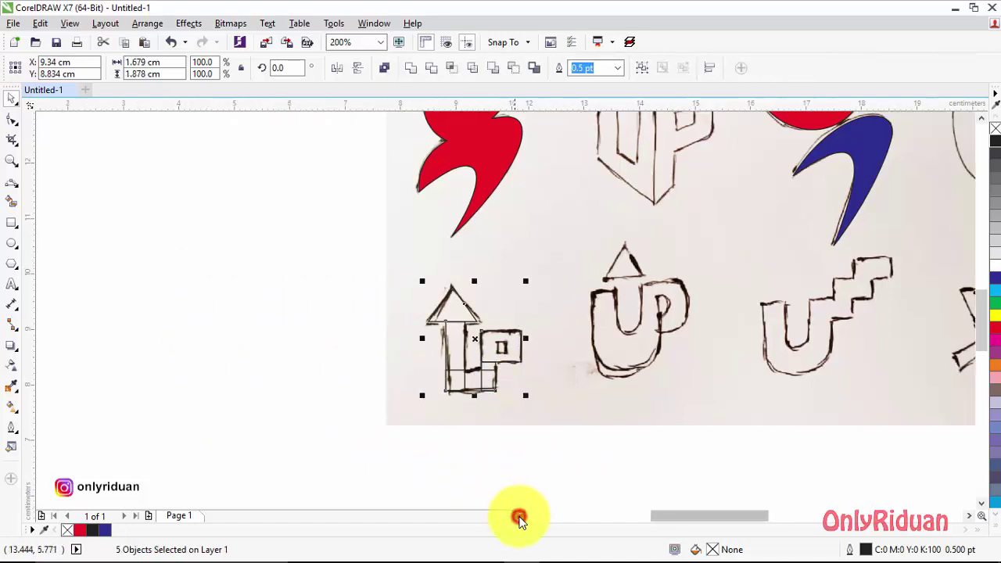
pyautogui.moveTo(475, 338); pyautogui.dragTo(302, 320)
pyautogui.scroll(2, 312, 377)
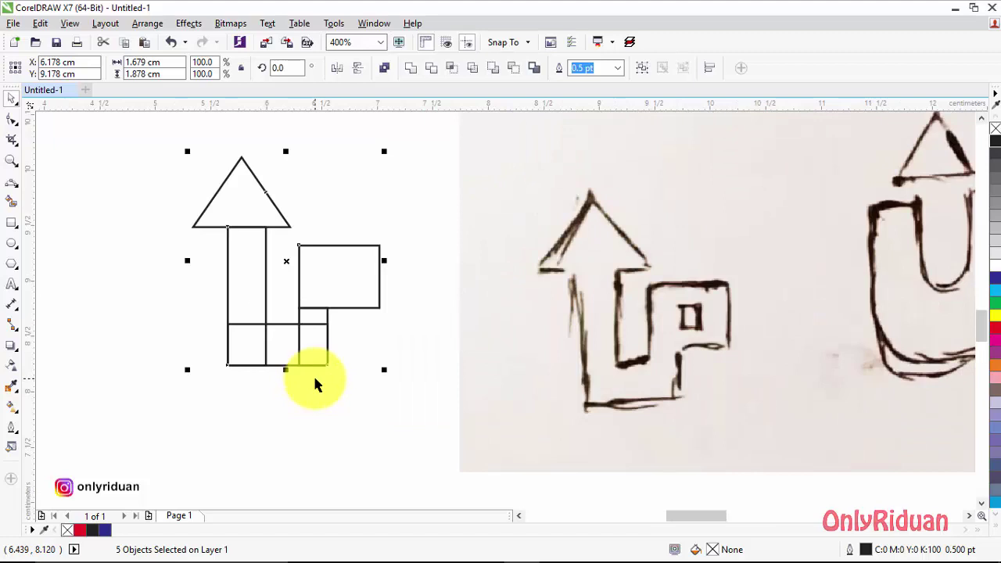
# Step: Align the vertical centre lines of the stem rectangle and the triangle
pyautogui.click(350, 405)
pyautogui.click(252, 217)
pyautogui.click(262, 266)
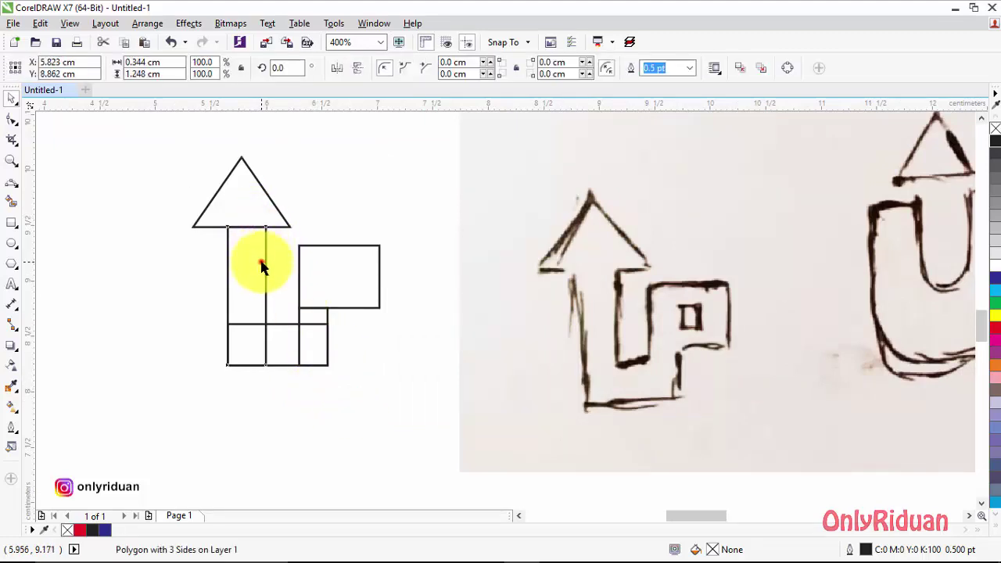
pyautogui.click(241, 179)
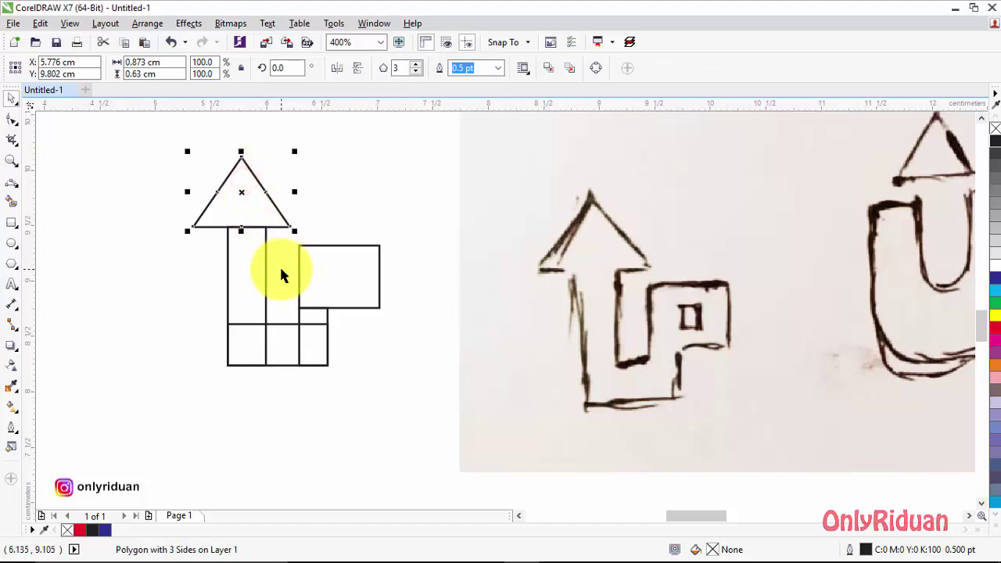
pyautogui.click(171, 219)
pyautogui.press('c')
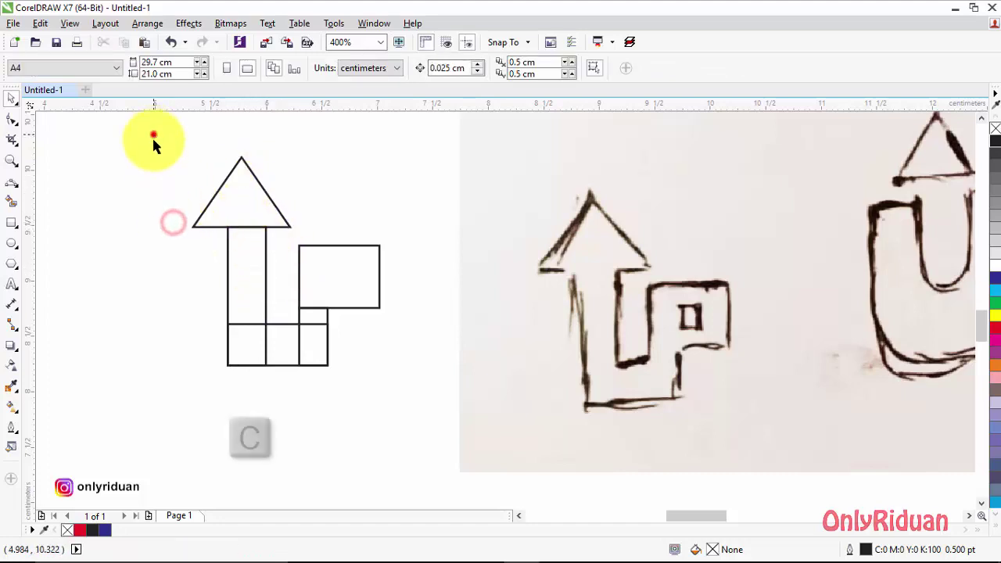
pyautogui.moveTo(153, 134); pyautogui.dragTo(292, 389)
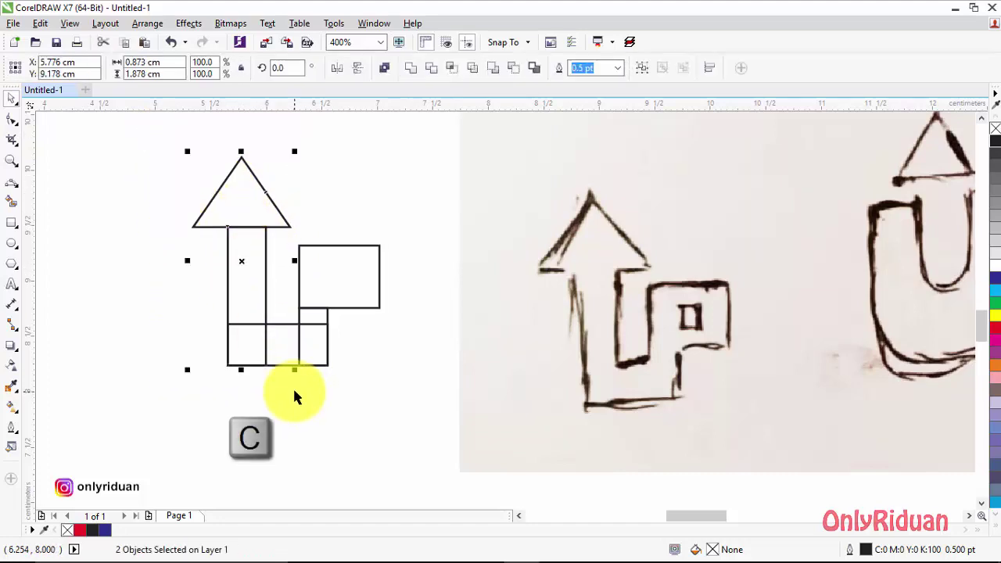
pyautogui.press('c')
pyautogui.click(286, 408)
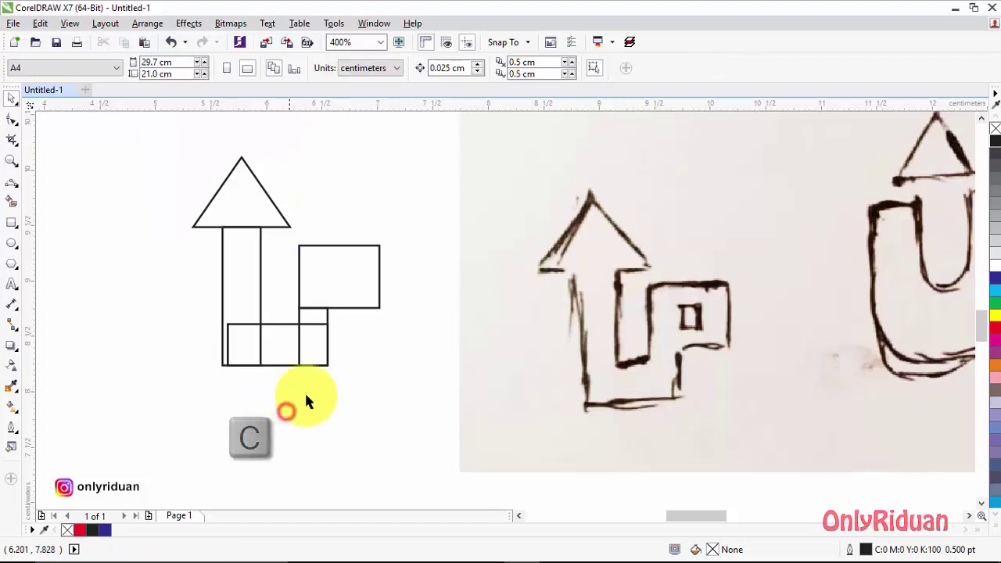
# Step: Move the base, leg and bowl rectangles together so the base snaps to the stem's lower-left corner
pyautogui.moveTo(394, 395); pyautogui.dragTo(196, 239)
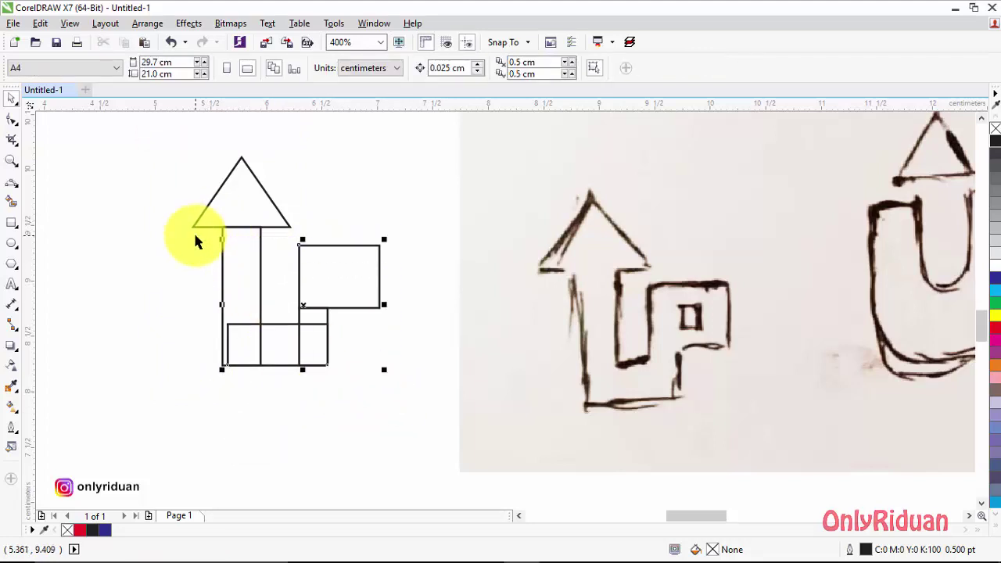
pyautogui.click(268, 386)
pyautogui.moveTo(382, 395); pyautogui.dragTo(218, 234)
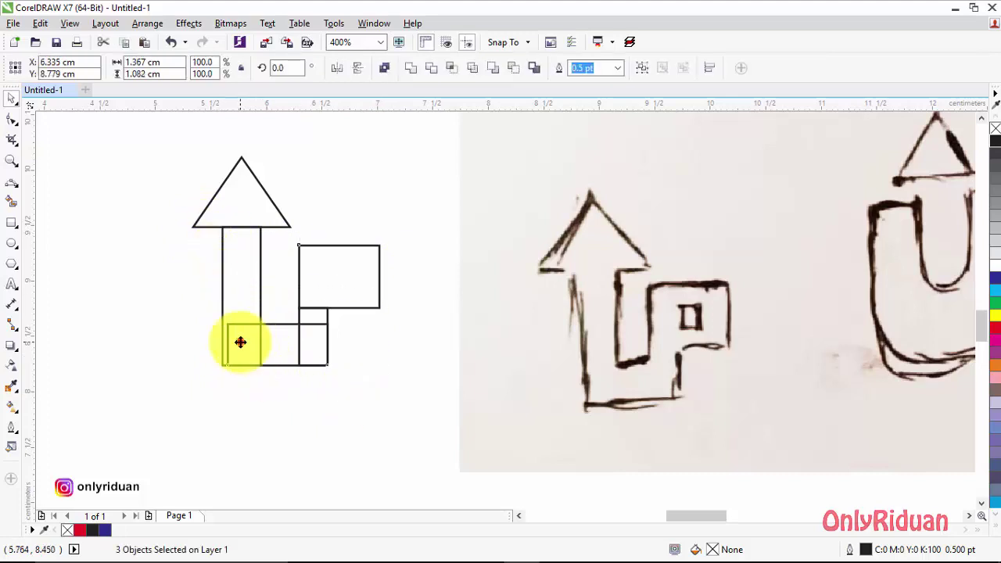
pyautogui.moveTo(239, 342); pyautogui.dragTo(221, 365)
pyautogui.click(336, 420)
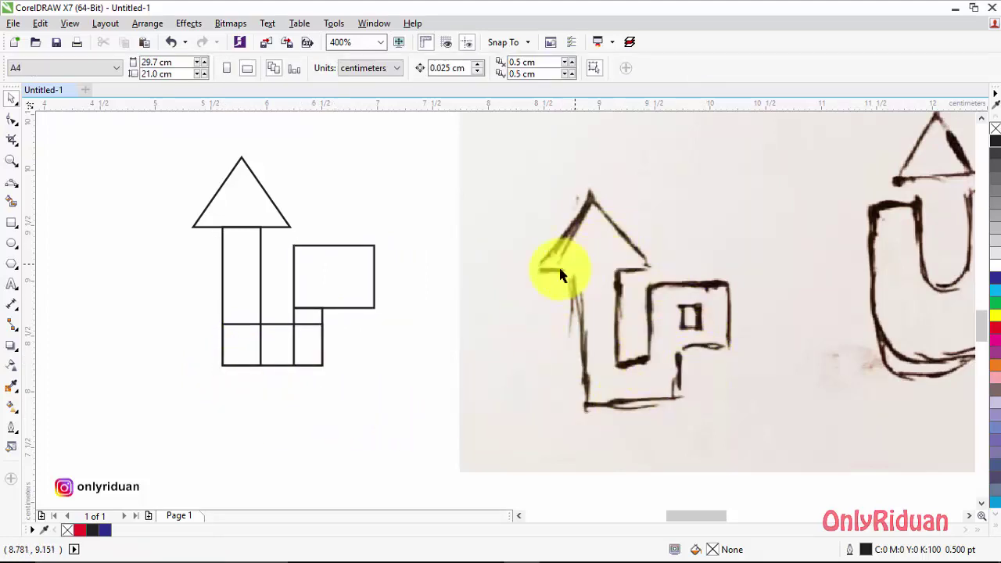
# Step: Weld the triangle and the four rectangles into a single arrow UP outline
pyautogui.moveTo(416, 407)
pyautogui.mouseDown()
pyautogui.moveTo(214, 233)
pyautogui.moveTo(177, 147)
pyautogui.mouseUp()
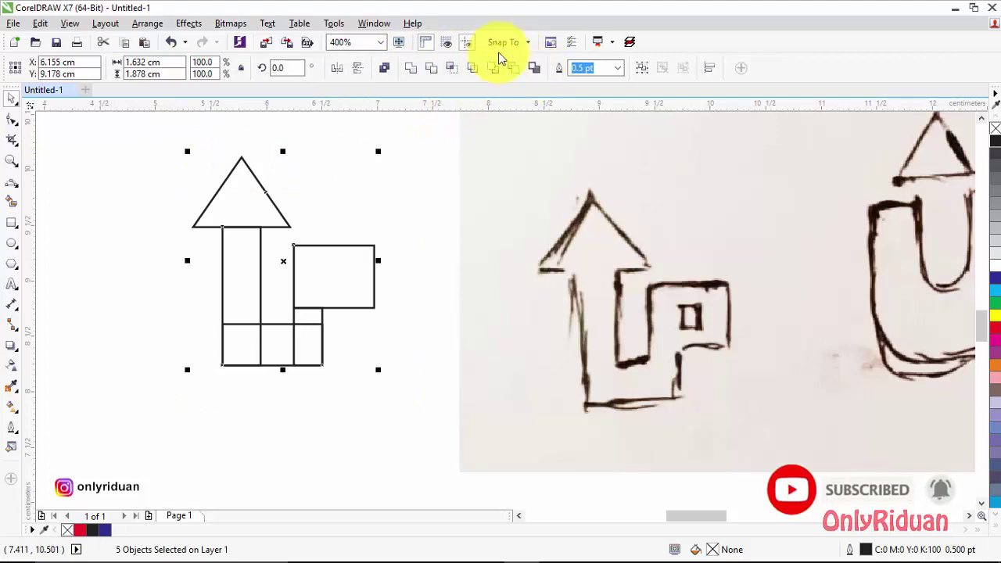
pyautogui.click(412, 69)
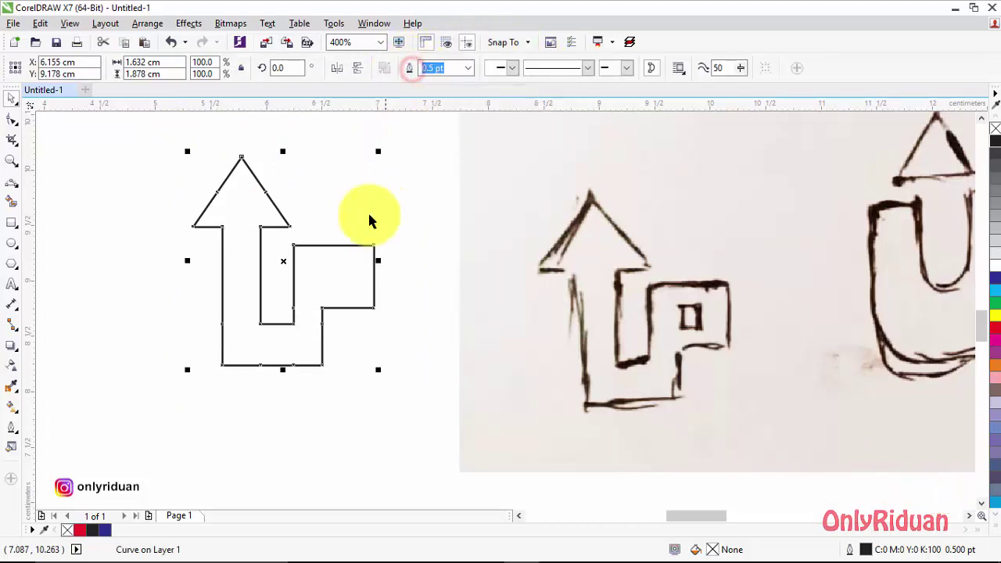
pyautogui.click(356, 324)
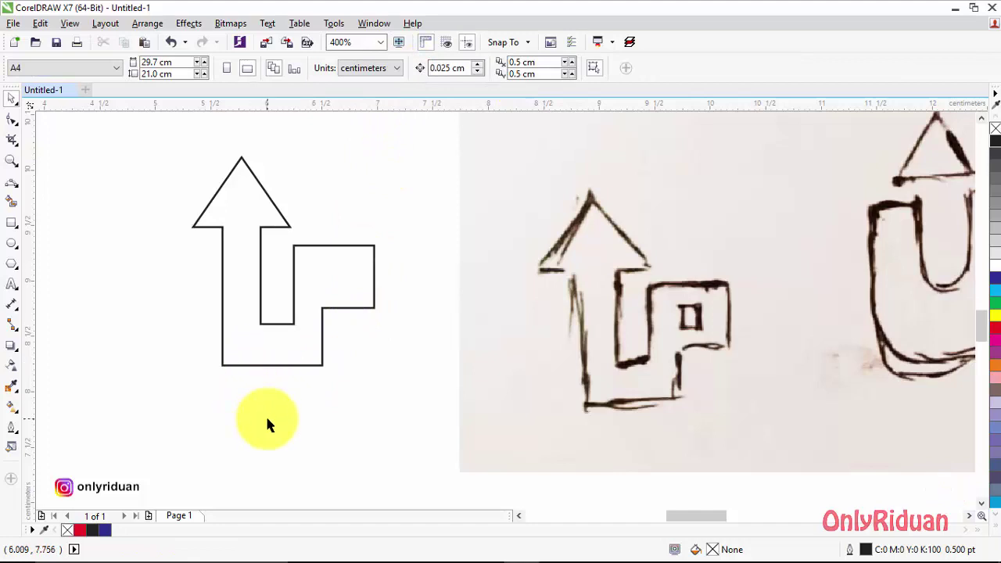
# Step: Draw a small rectangle about 0.17 cm wide and 0.20 cm high inside the P's bowl for its counter
pyautogui.click(12, 223)
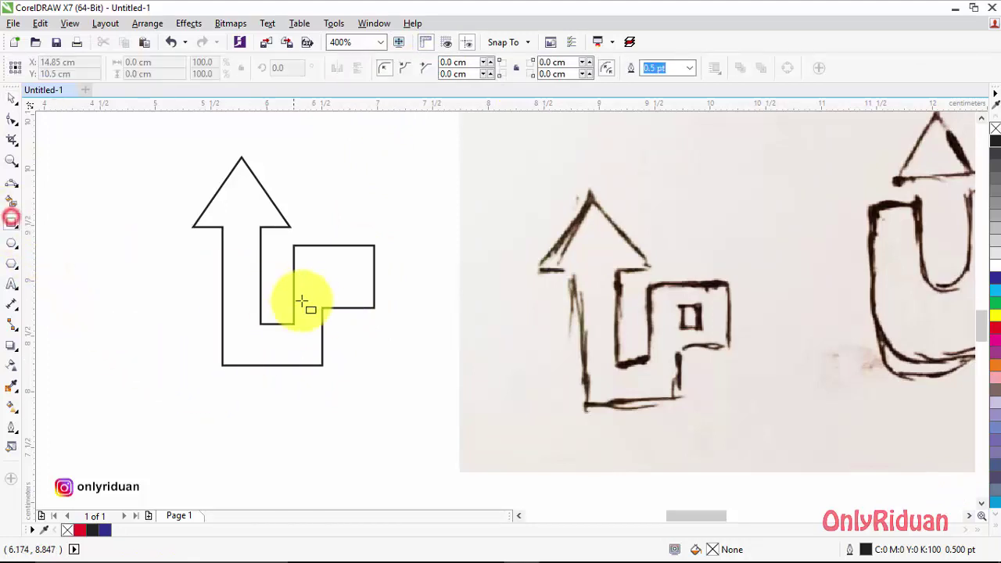
pyautogui.moveTo(323, 265); pyautogui.dragTo(342, 284)
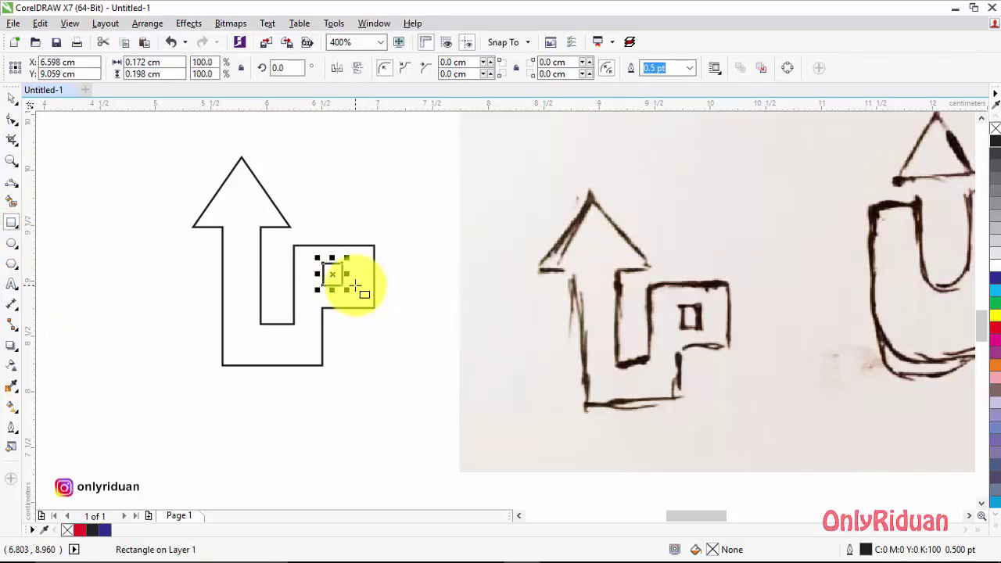
pyautogui.scroll(-1, 356, 287)
pyautogui.scroll(-1, 672, 342)
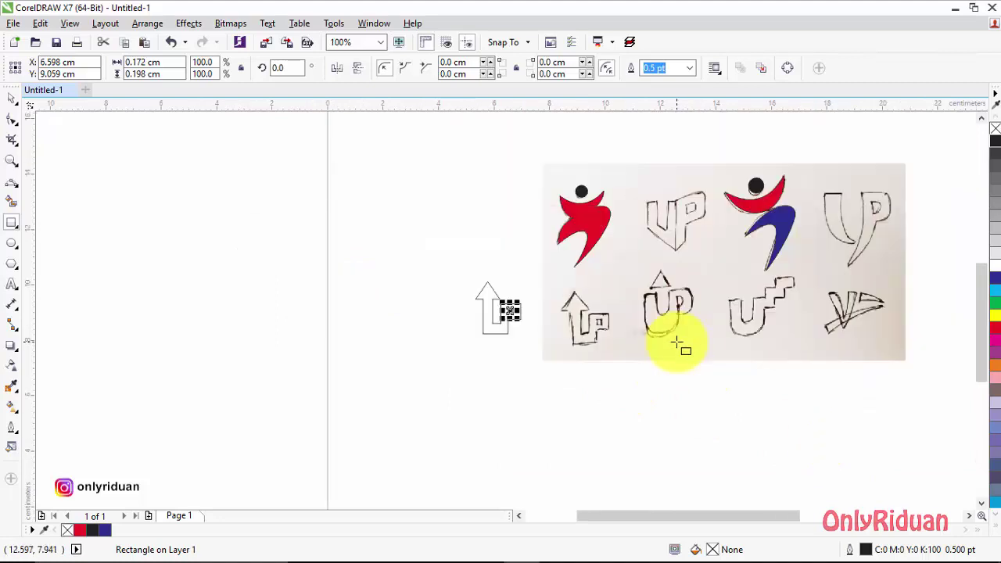
# Step: Trace the inner edge of the U in the upper-row sketch furthest right as a 3-point curve about 0.63 cm wide and 1.77 cm high
pyautogui.click(13, 162)
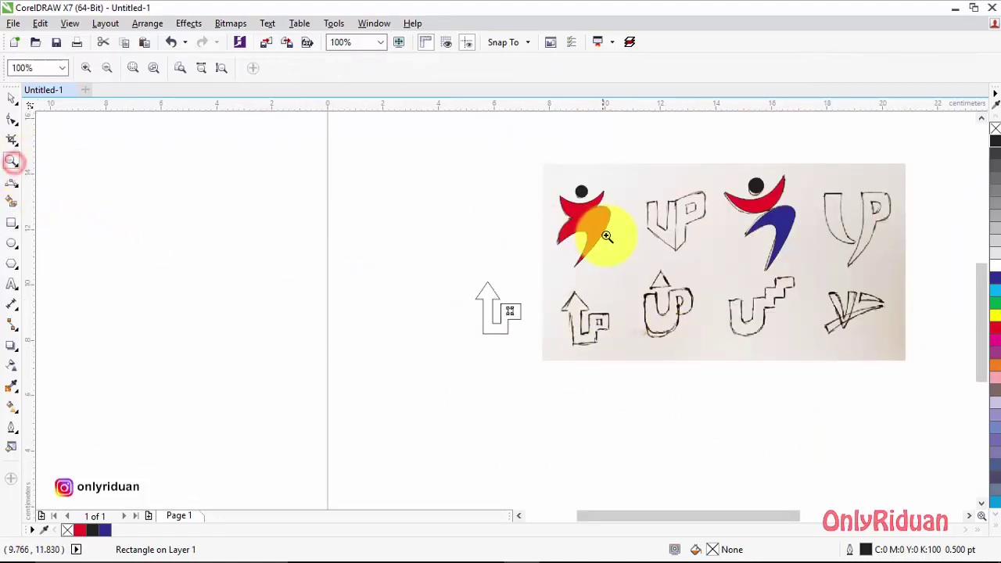
pyautogui.moveTo(458, 147); pyautogui.dragTo(918, 391)
pyautogui.click(14, 97)
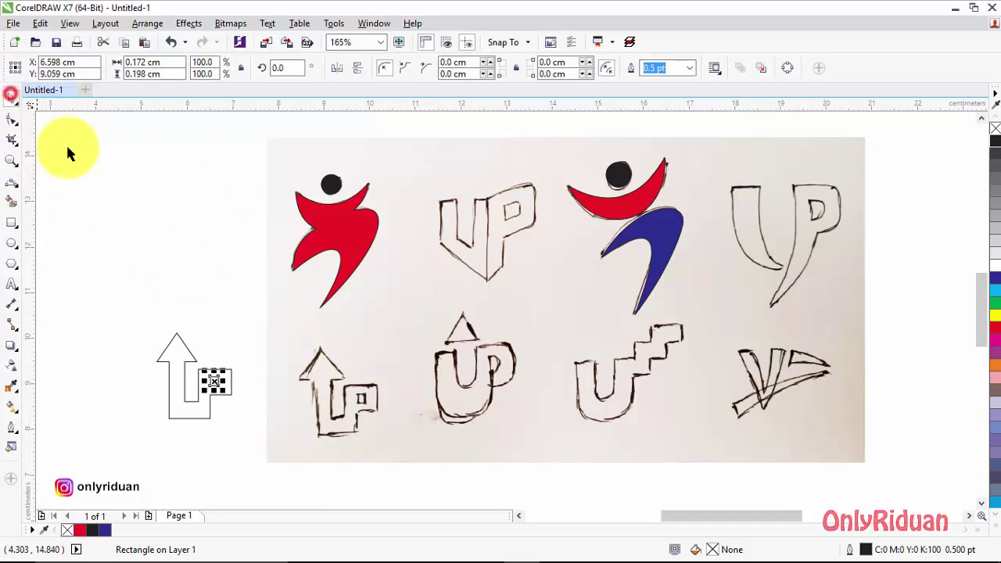
pyautogui.click(79, 156)
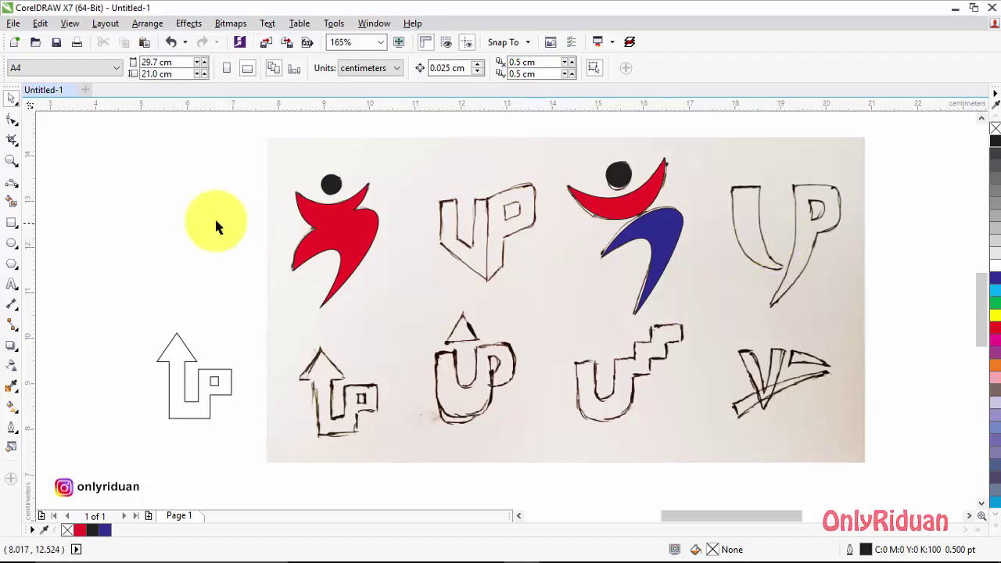
pyautogui.click(10, 186)
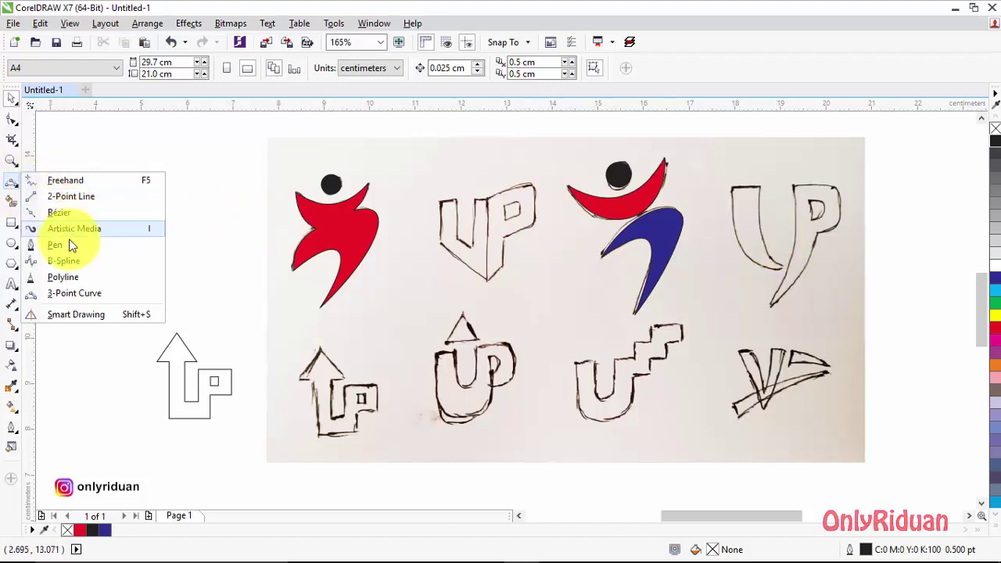
pyautogui.click(67, 289)
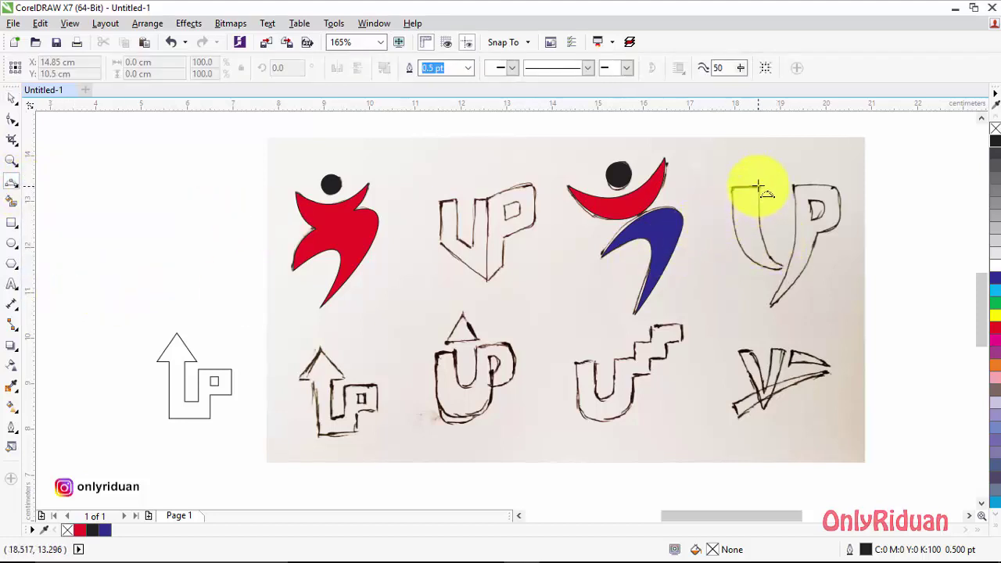
pyautogui.moveTo(759, 188); pyautogui.dragTo(784, 271)
pyautogui.click(760, 237)
pyautogui.scroll(2, 759, 232)
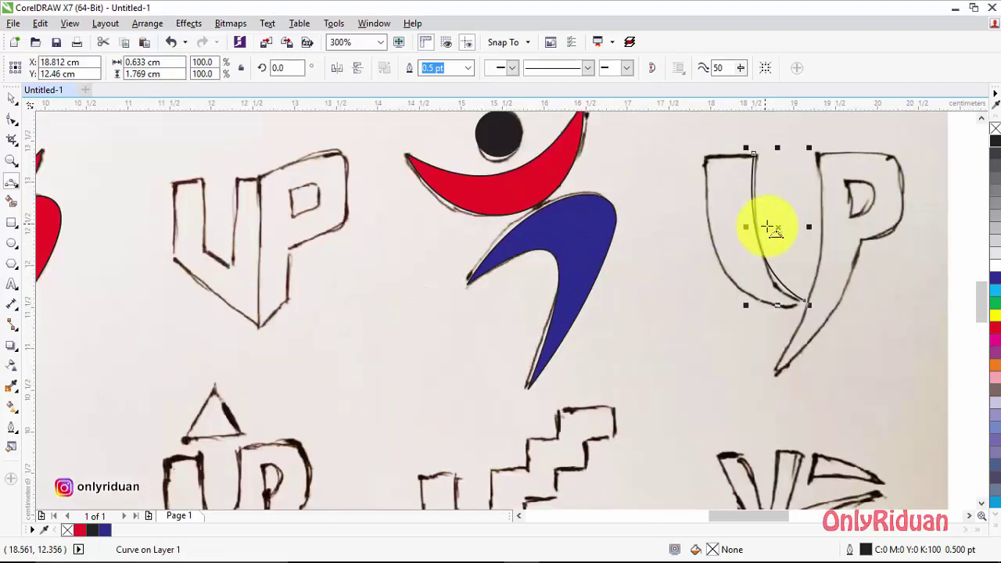
# Step: Close the U with a curved outer edge and a straight top edge, and fill it with yellow
pyautogui.moveTo(804, 299); pyautogui.dragTo(705, 158)
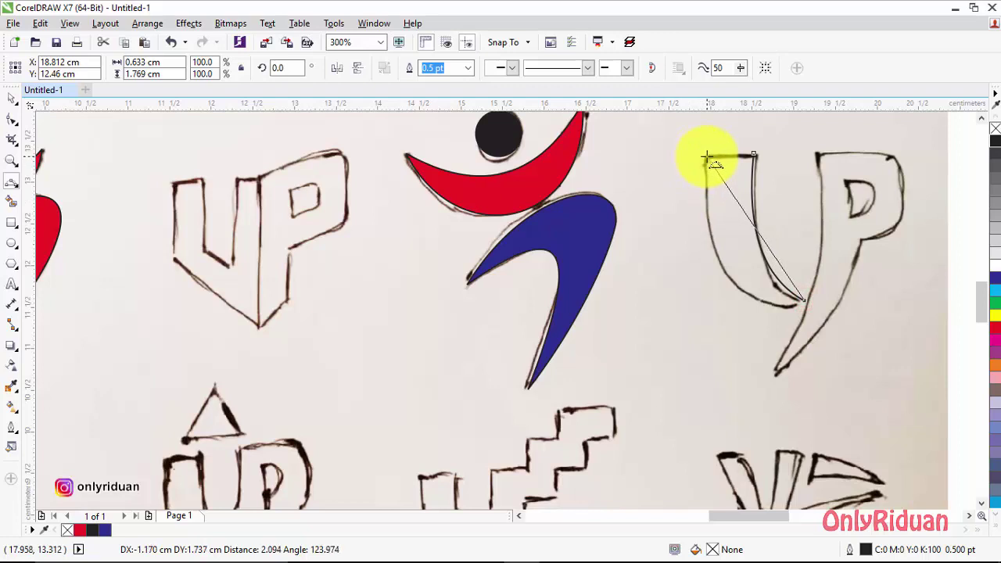
pyautogui.click(734, 283)
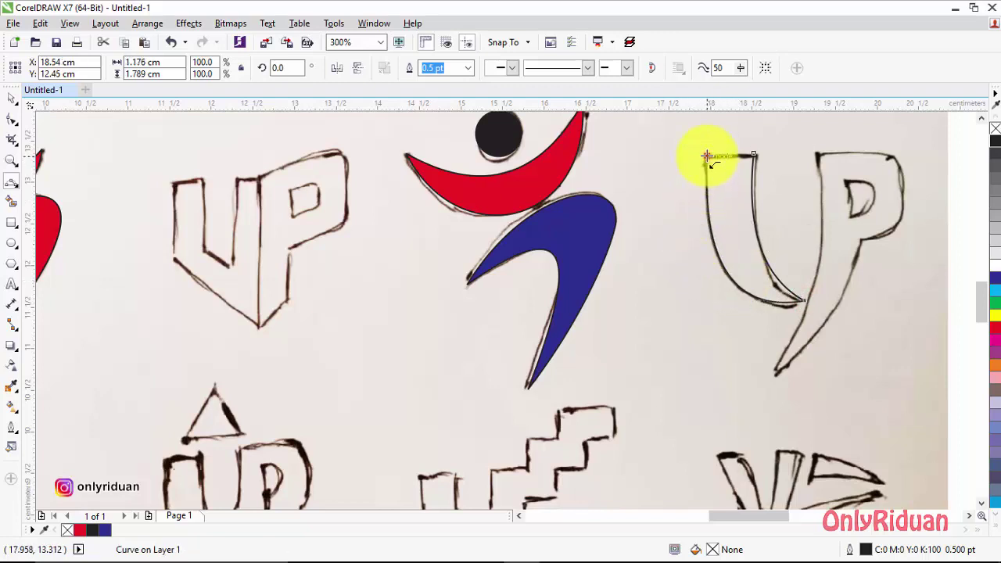
pyautogui.moveTo(706, 156)
pyautogui.mouseDown()
pyautogui.moveTo(743, 162)
pyautogui.moveTo(753, 154)
pyautogui.mouseUp()
pyautogui.click(752, 154)
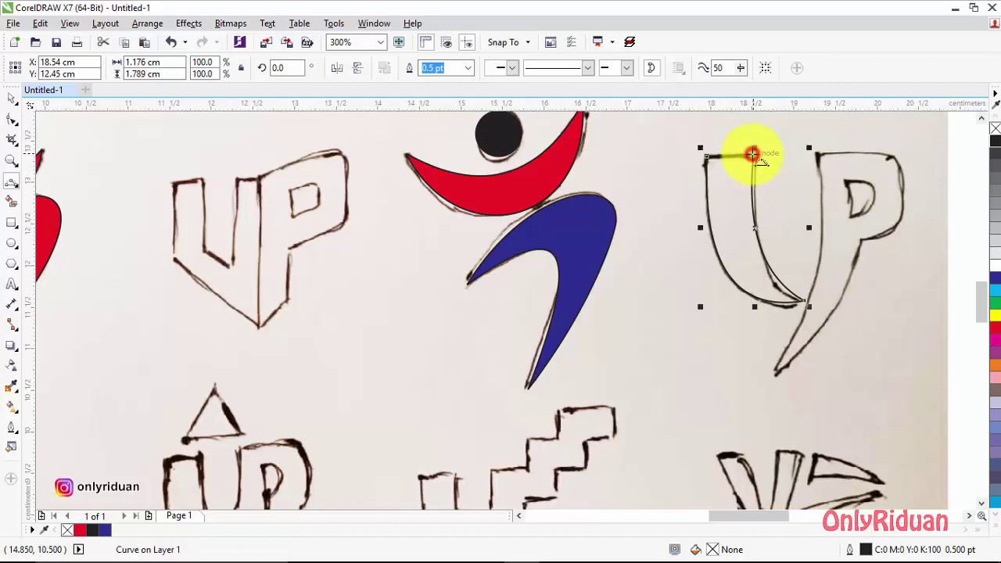
pyautogui.click(14, 95)
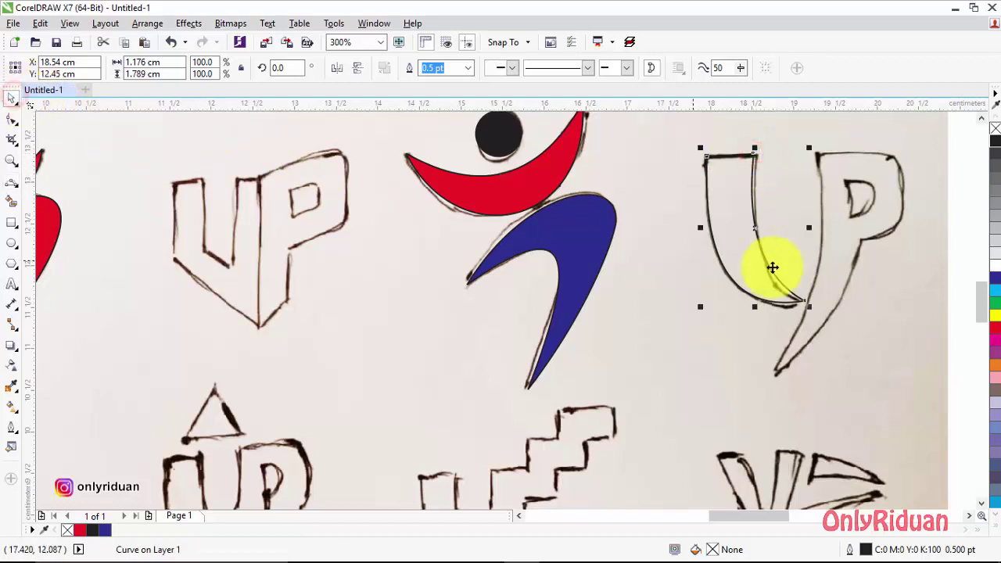
pyautogui.click(996, 319)
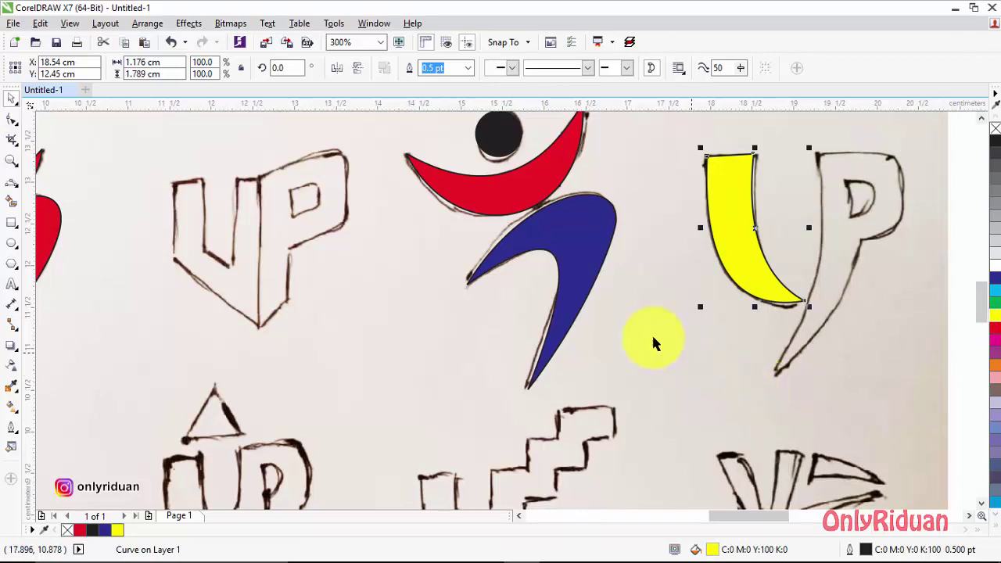
pyautogui.click(583, 230)
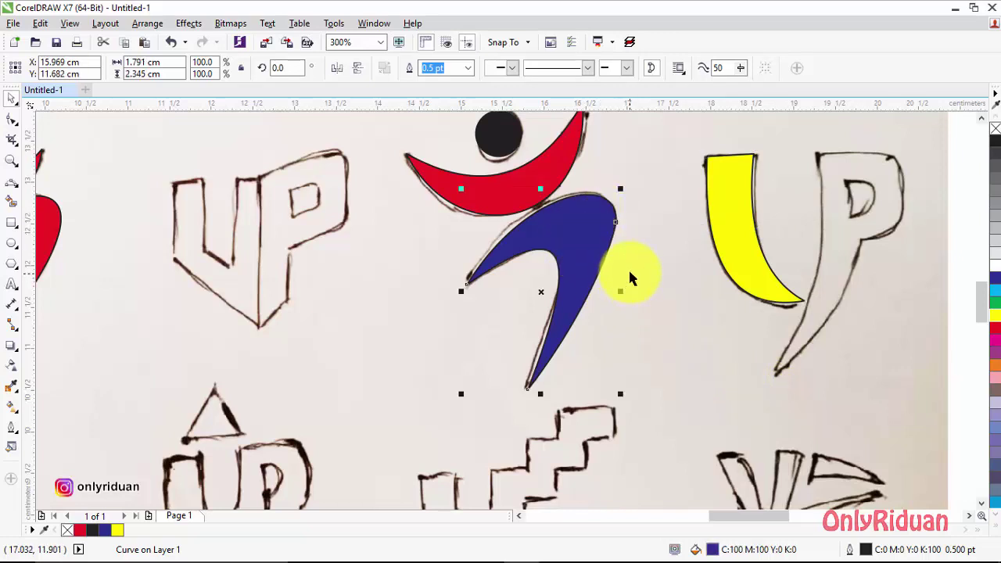
pyautogui.scroll(-2, 633, 275)
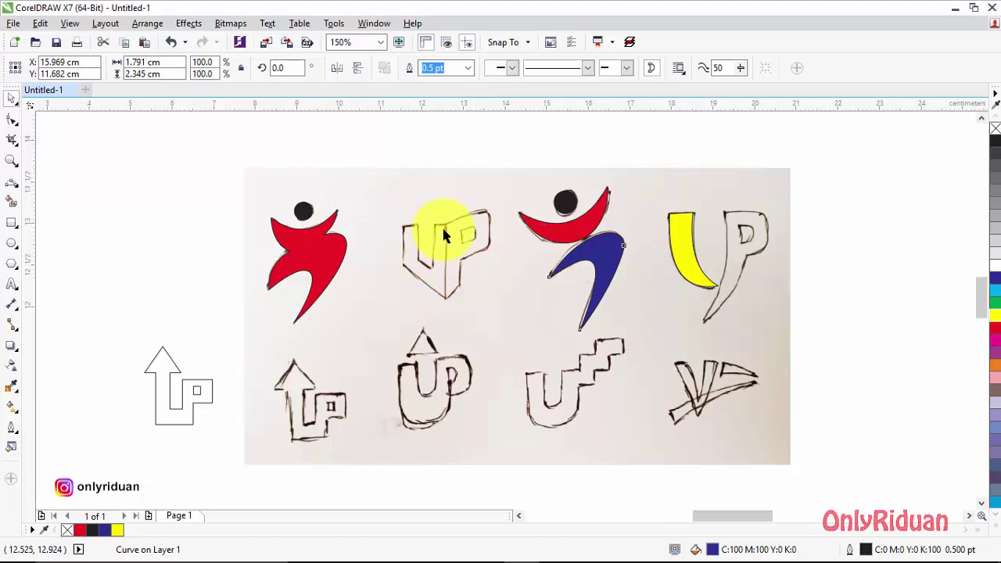
pyautogui.scroll(2, 443, 235)
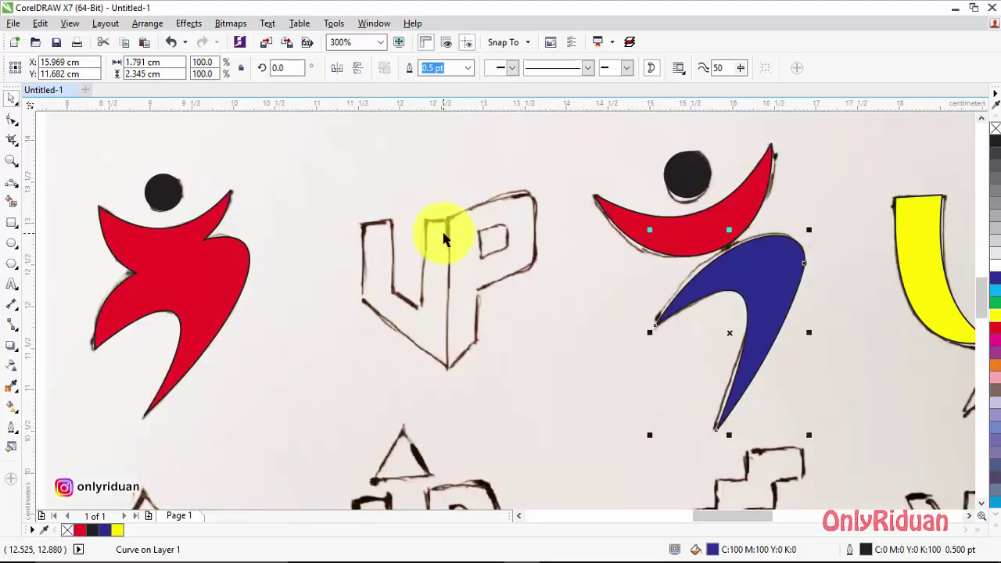
pyautogui.click(11, 185)
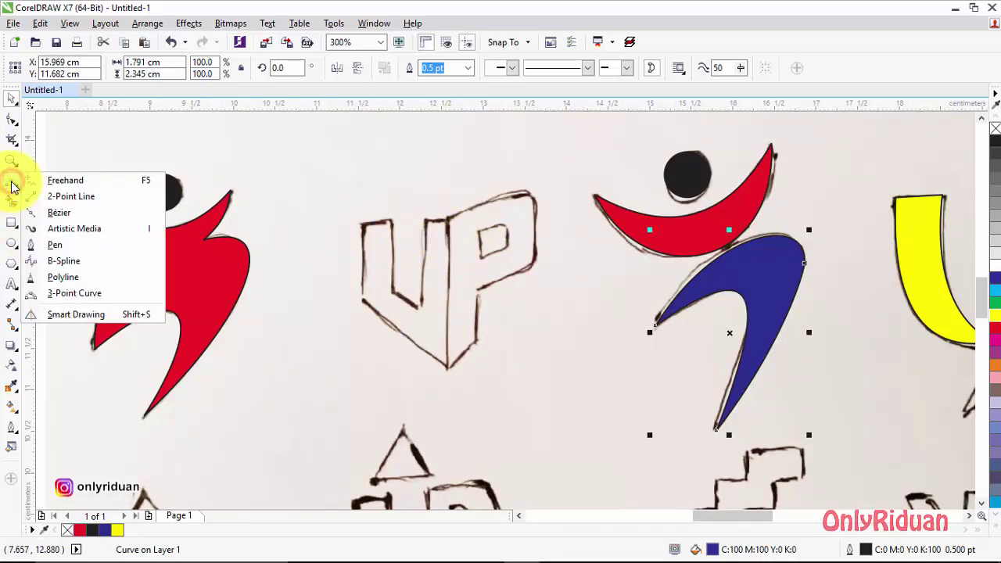
pyautogui.click(84, 293)
pyautogui.click(297, 220)
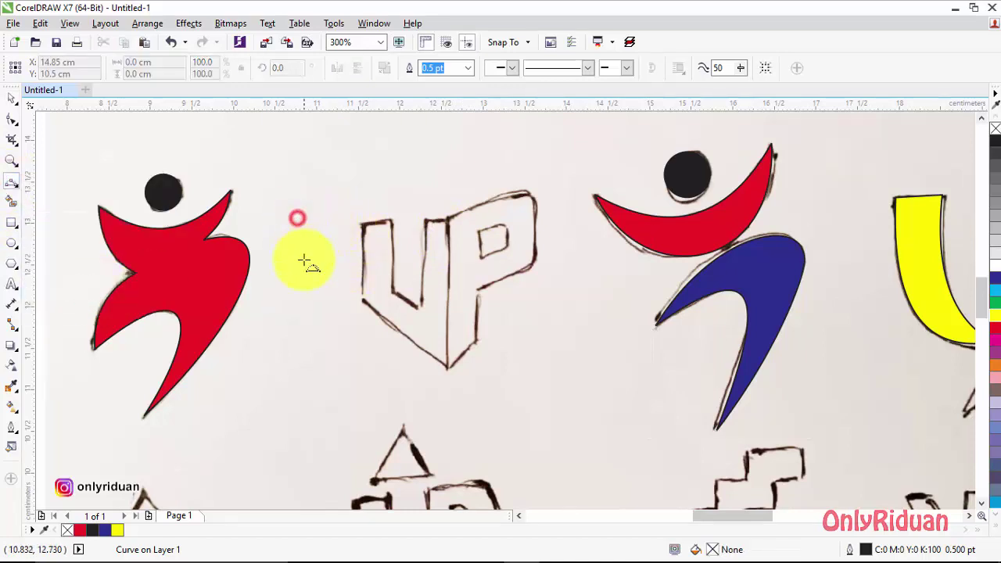
pyautogui.moveTo(301, 219)
pyautogui.mouseDown()
pyautogui.moveTo(339, 305)
pyautogui.moveTo(301, 351)
pyautogui.mouseUp()
pyautogui.click(301, 353)
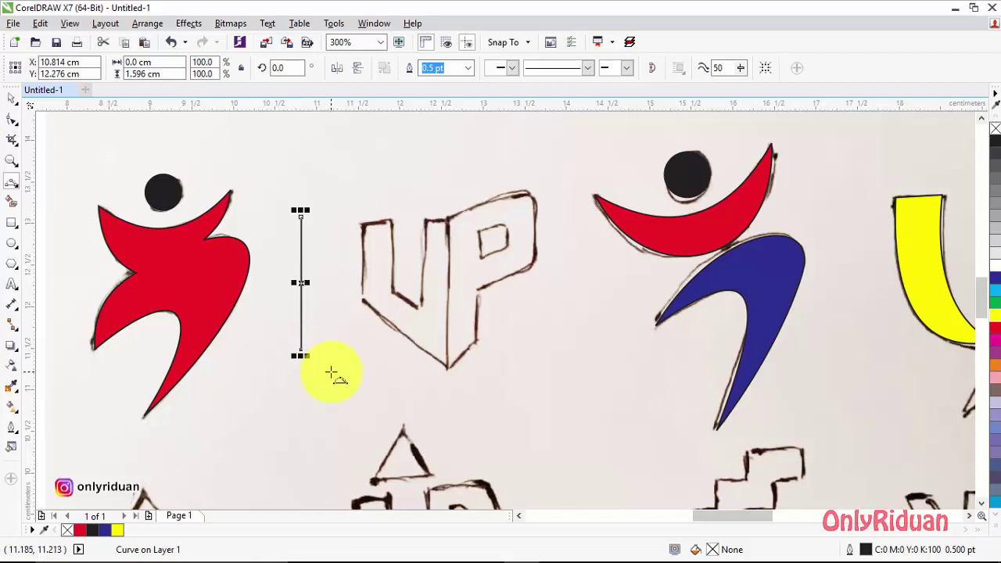
pyautogui.hotkey('ctrl', 'z')
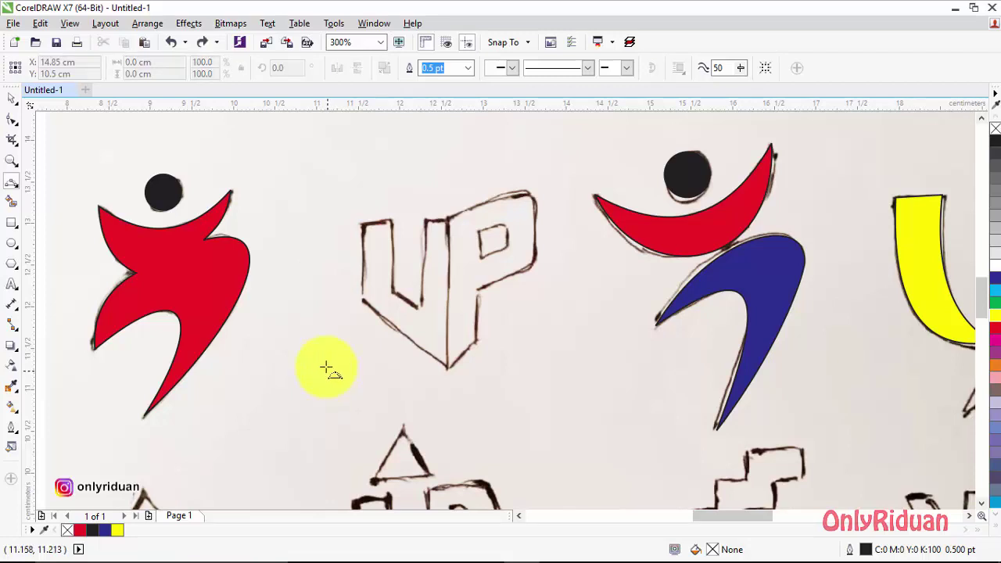
# Step: Trace the U of the upper row's shield-shaped UP sketch as a closed eight-corner Bézier outline and fill it with yellow
pyautogui.click(11, 184)
pyautogui.click(59, 212)
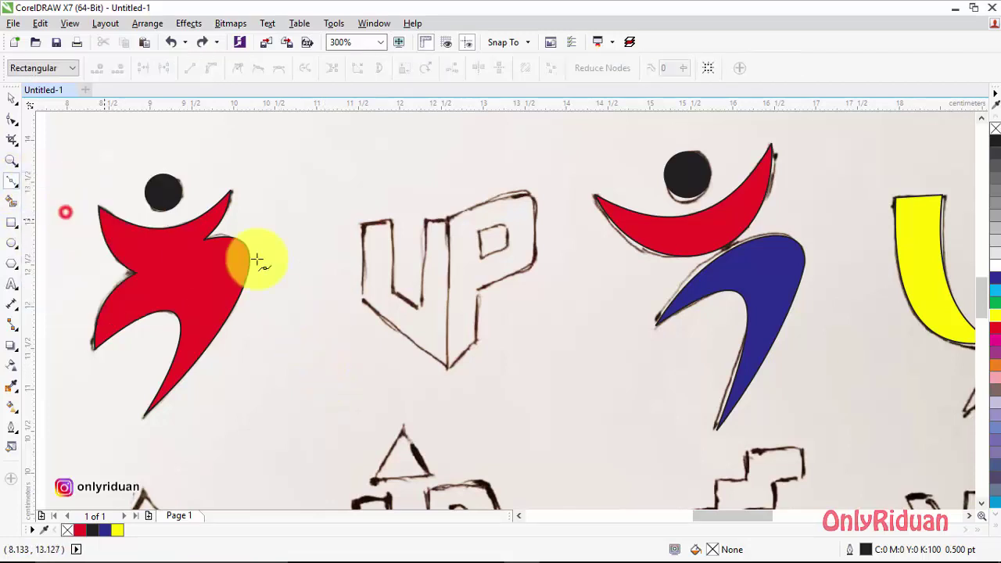
pyautogui.click(361, 223)
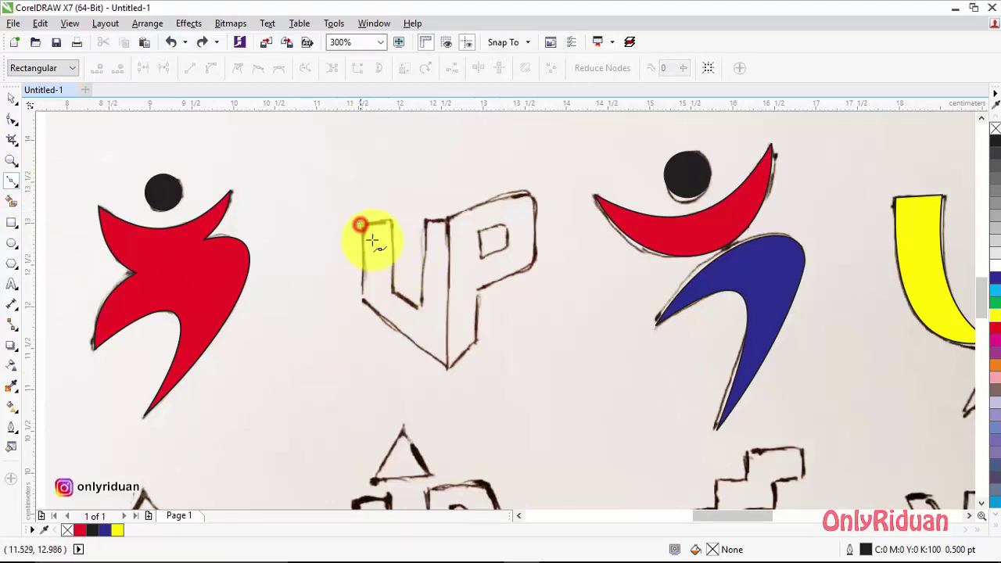
pyautogui.click(360, 300)
pyautogui.click(449, 367)
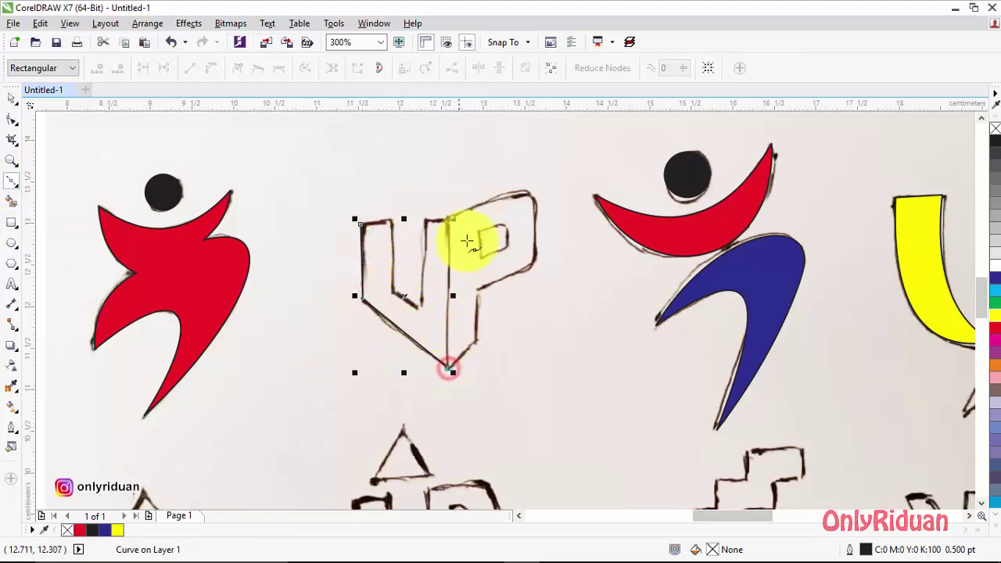
pyautogui.click(448, 218)
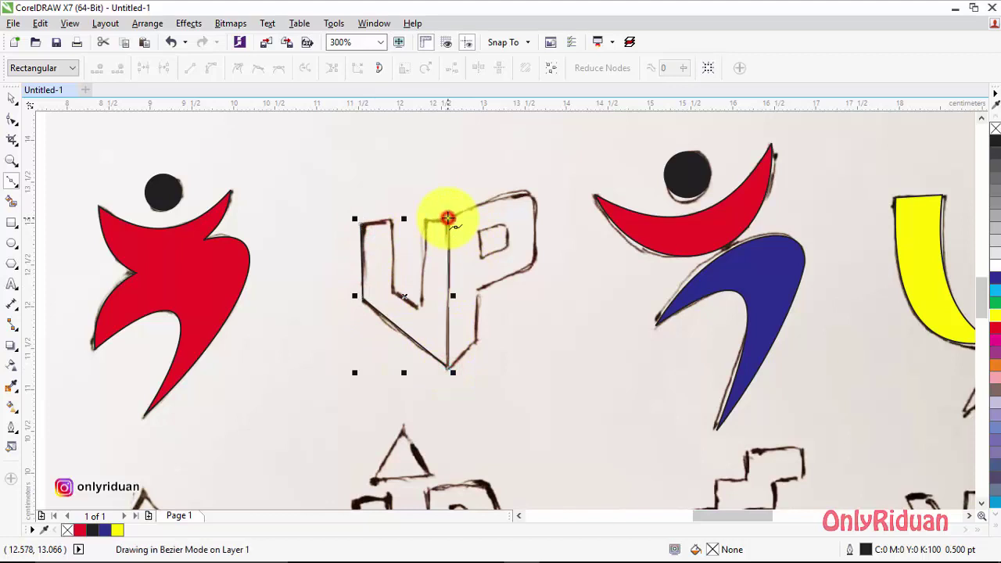
pyautogui.click(425, 218)
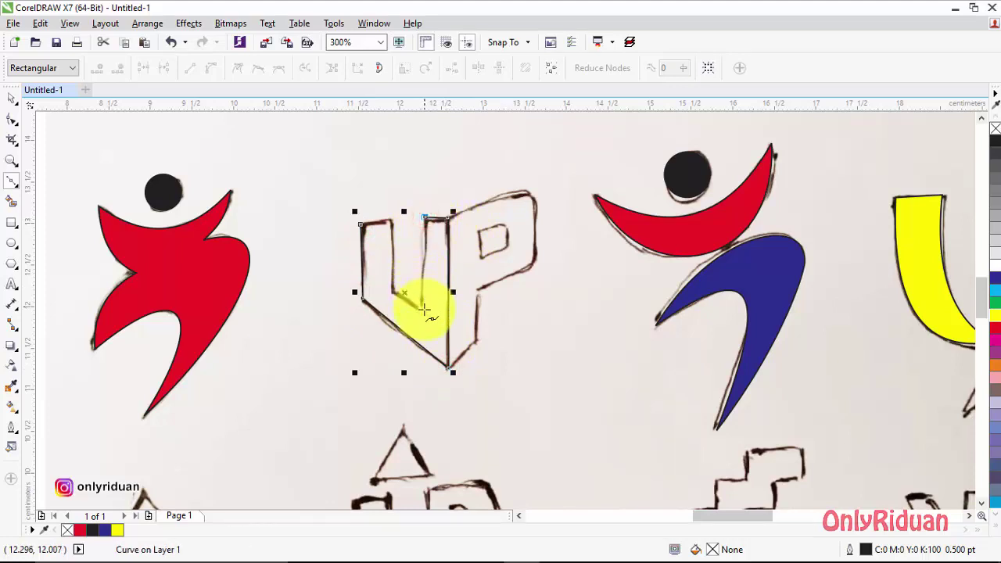
pyautogui.click(423, 308)
pyautogui.click(393, 291)
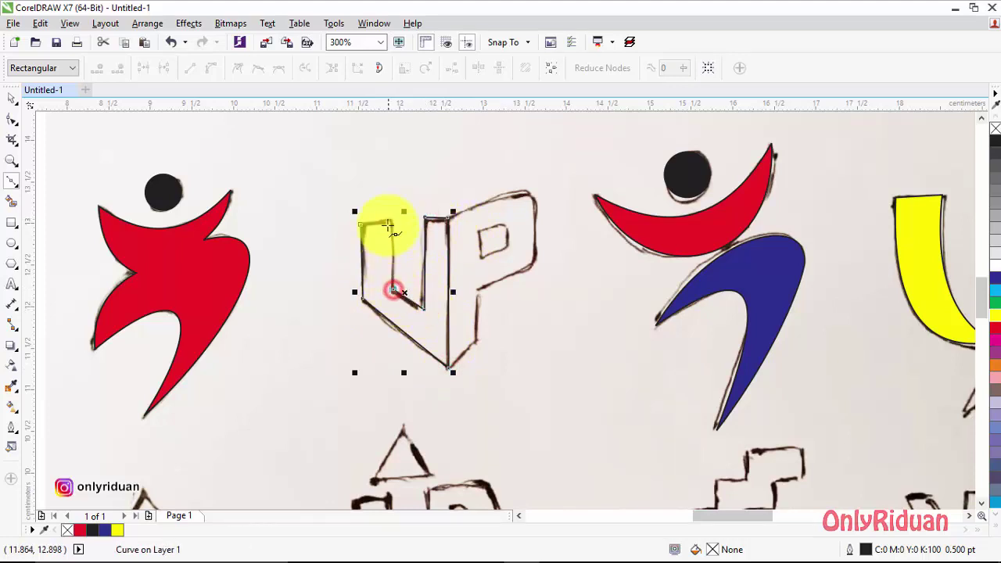
pyautogui.click(392, 219)
pyautogui.click(360, 224)
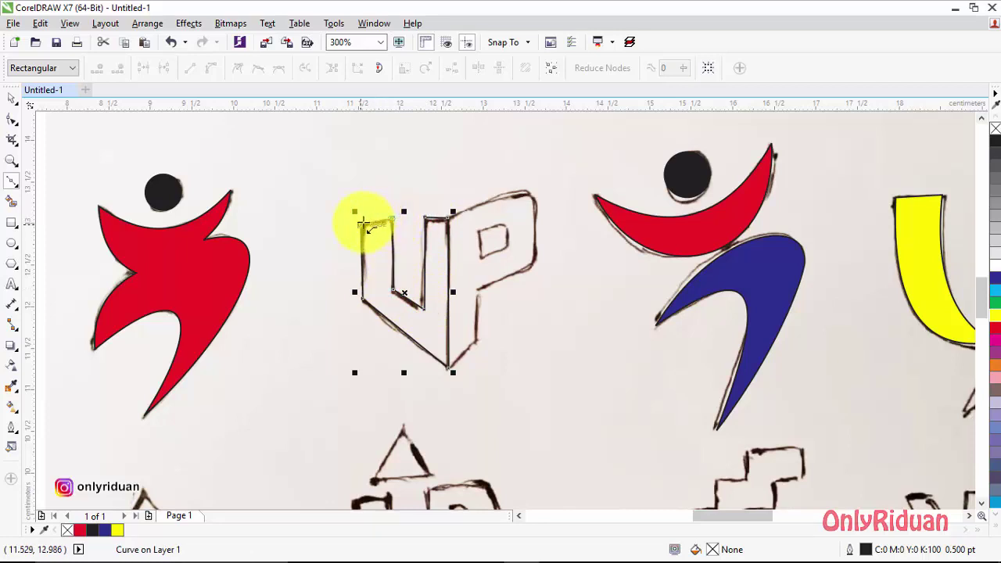
pyautogui.click(364, 222)
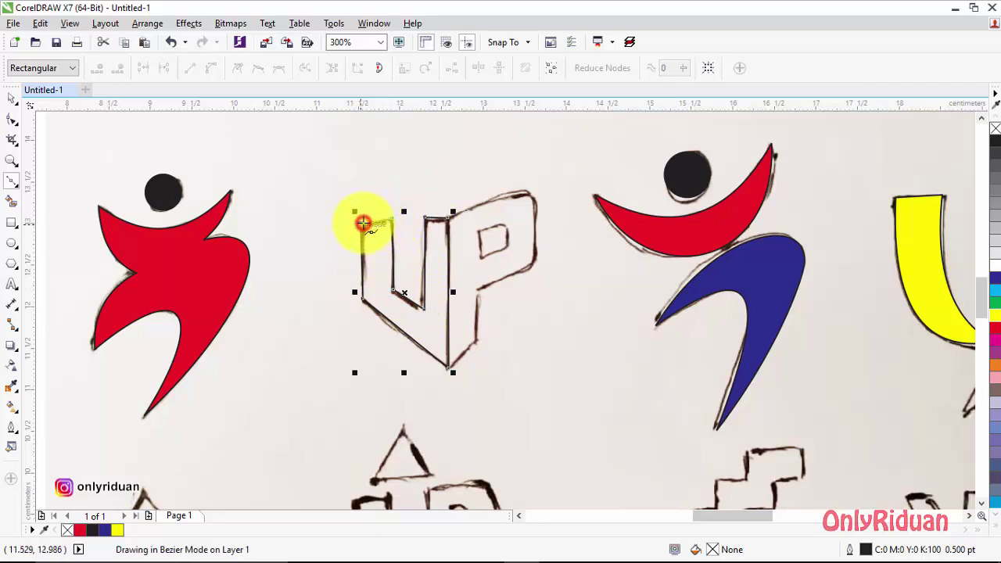
pyautogui.click(994, 319)
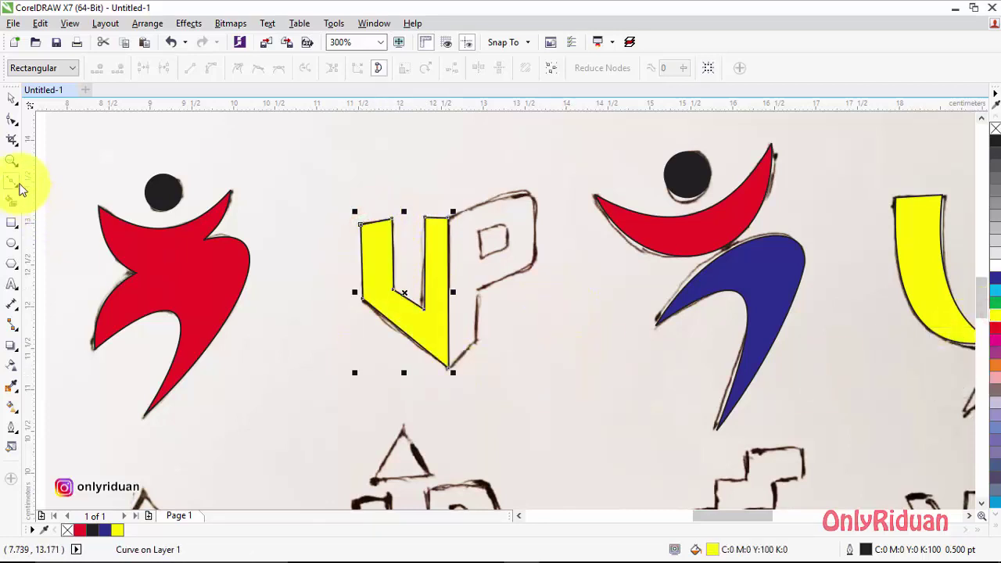
# Step: Raise both top nodes of the U's left arm and the inner top node of its right arm so the tops slant down rightwards
pyautogui.click(12, 118)
pyautogui.scroll(2, 396, 242)
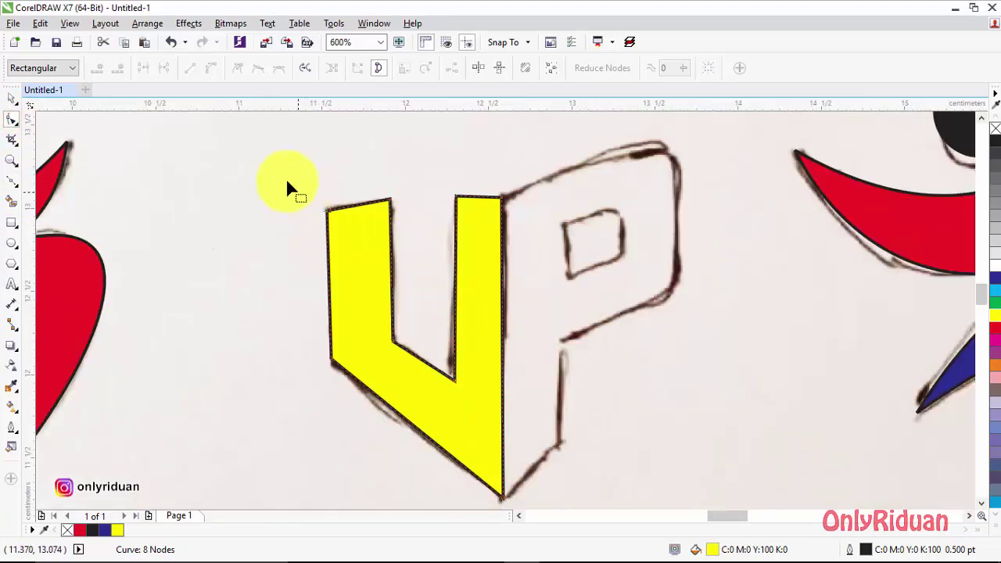
pyautogui.moveTo(356, 240); pyautogui.dragTo(329, 167)
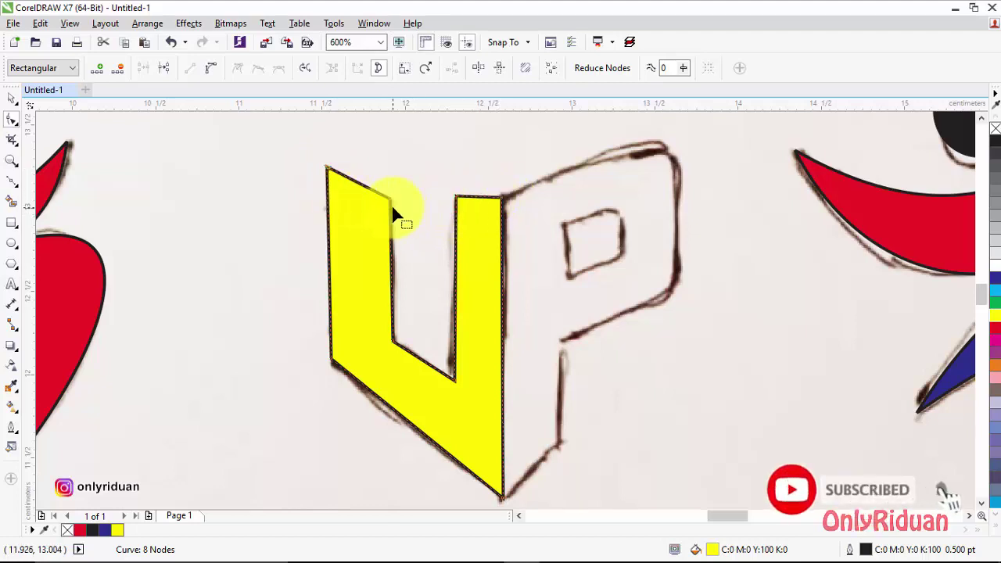
pyautogui.moveTo(318, 151); pyautogui.dragTo(404, 230)
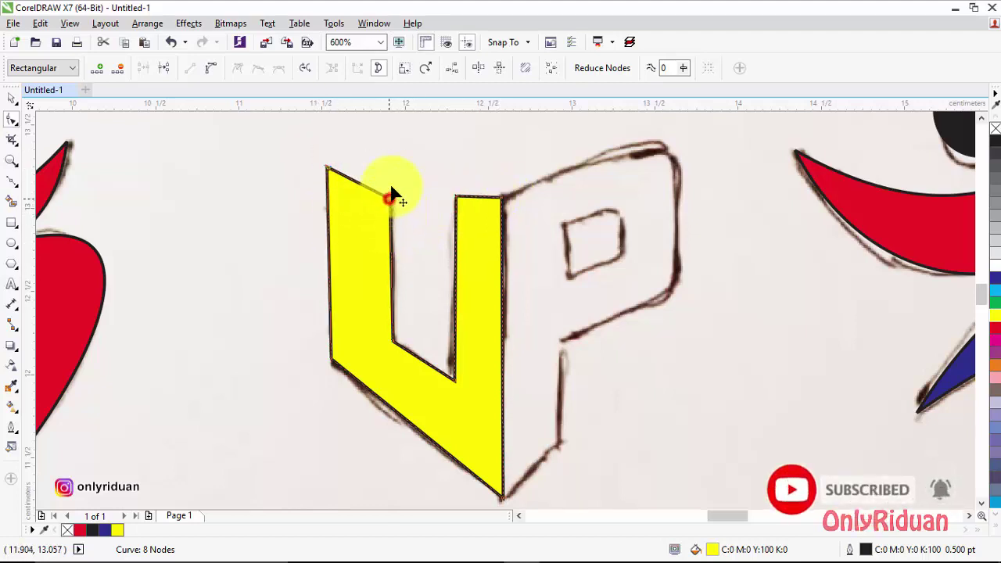
pyautogui.moveTo(391, 195); pyautogui.dragTo(389, 173)
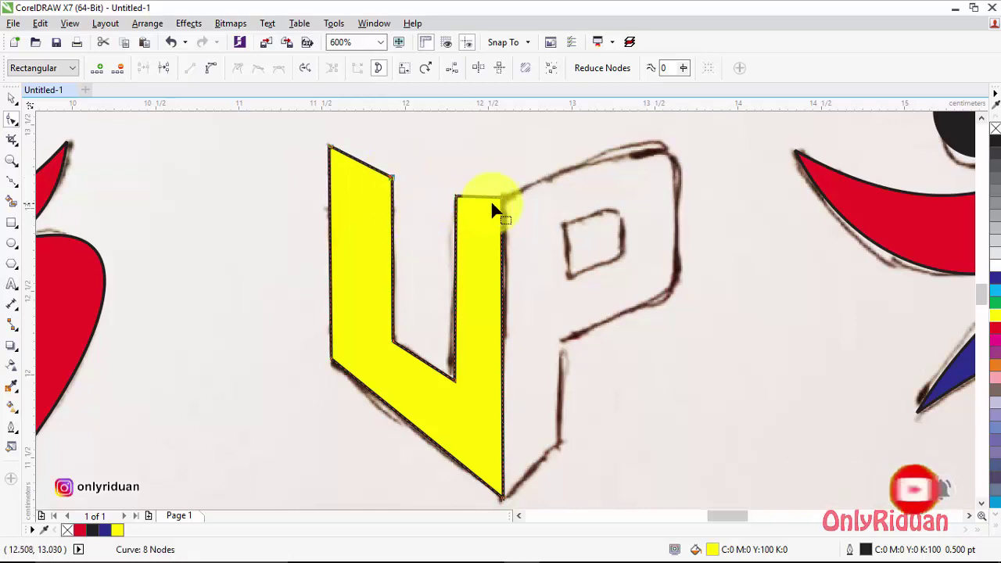
pyautogui.moveTo(455, 196); pyautogui.dragTo(455, 188)
# Step: Select the arrow UP outline together with the small counter rectangle inside its P
pyautogui.scroll(-2, 434, 278)
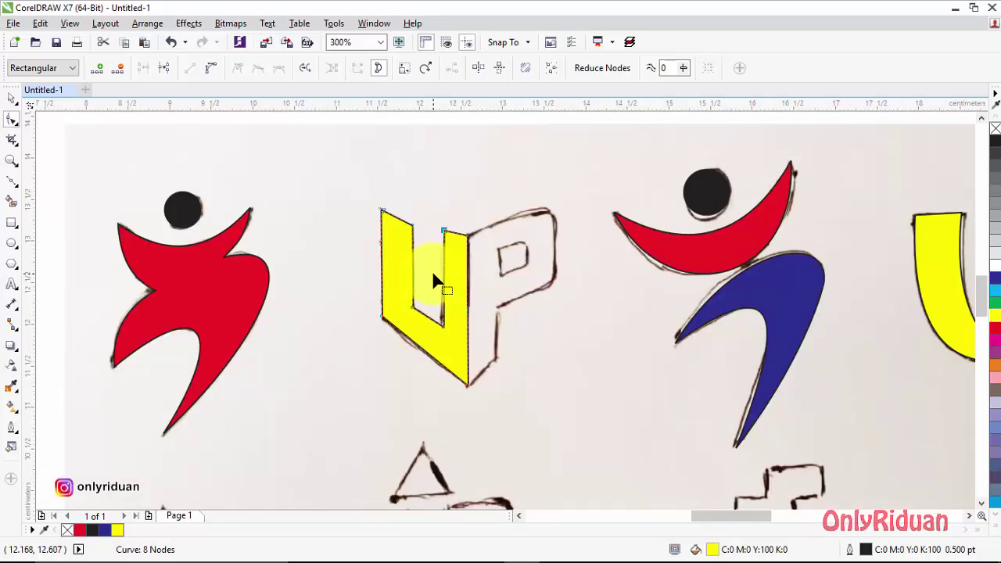
pyautogui.scroll(-1, 432, 275)
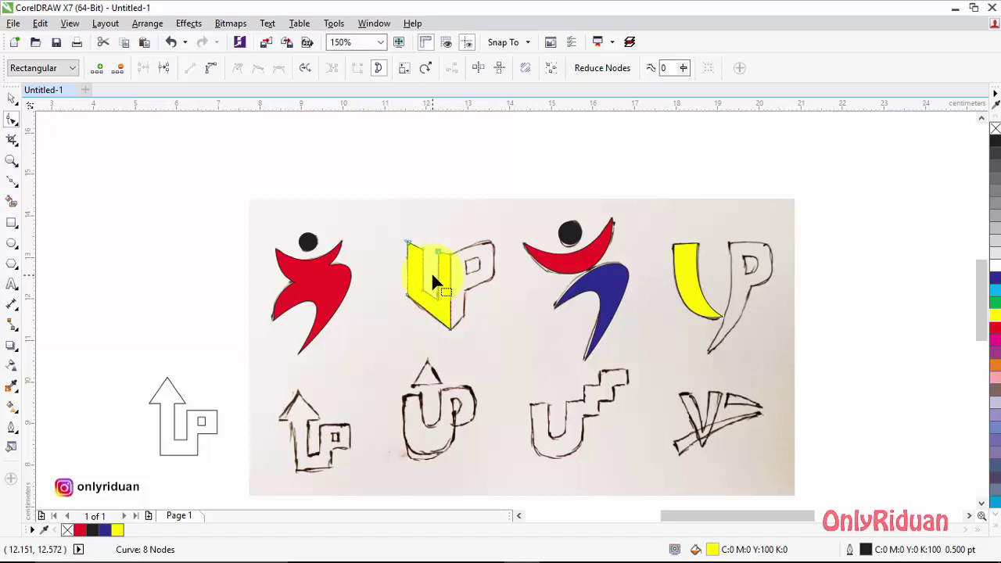
pyautogui.click(12, 98)
pyautogui.moveTo(121, 357)
pyautogui.mouseDown()
pyautogui.moveTo(244, 460)
pyautogui.moveTo(240, 479)
pyautogui.mouseUp()
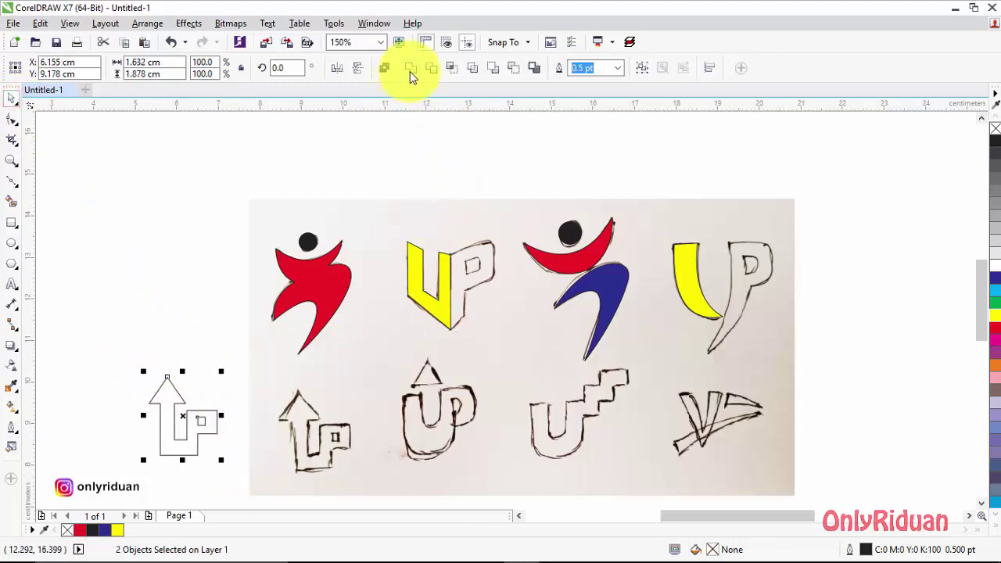